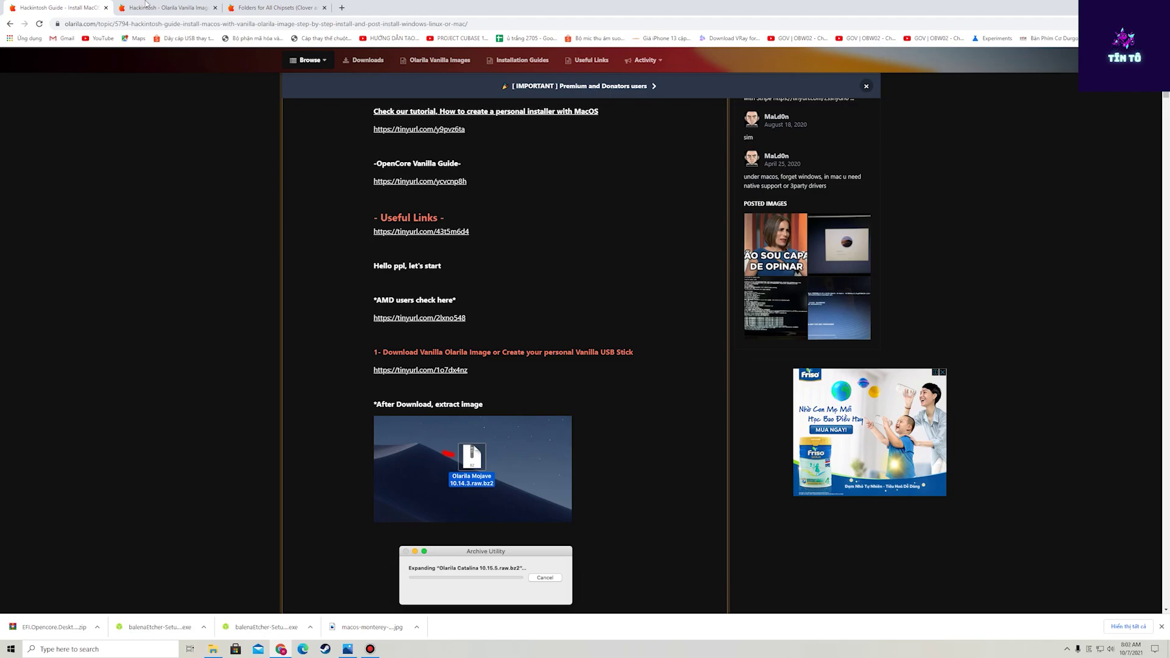
Examine the Olarila vanilla images page for the Monterey, Big Sur and Catalina versions and their download links.
{"action": "scroll", "coordinate": [158, 60], "scroll_direction": "down", "scroll_amount": 8}
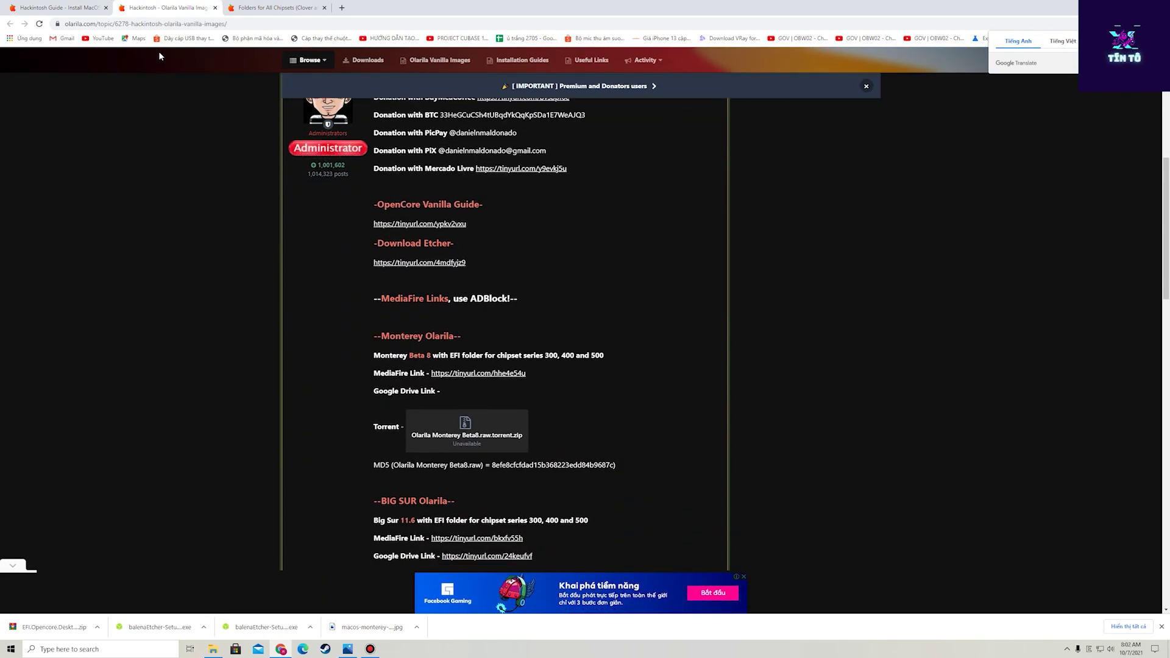
{"action": "left_click", "coordinate": [159, 24]}
{"action": "scroll", "coordinate": [330, 400], "scroll_direction": "down", "scroll_amount": 1}
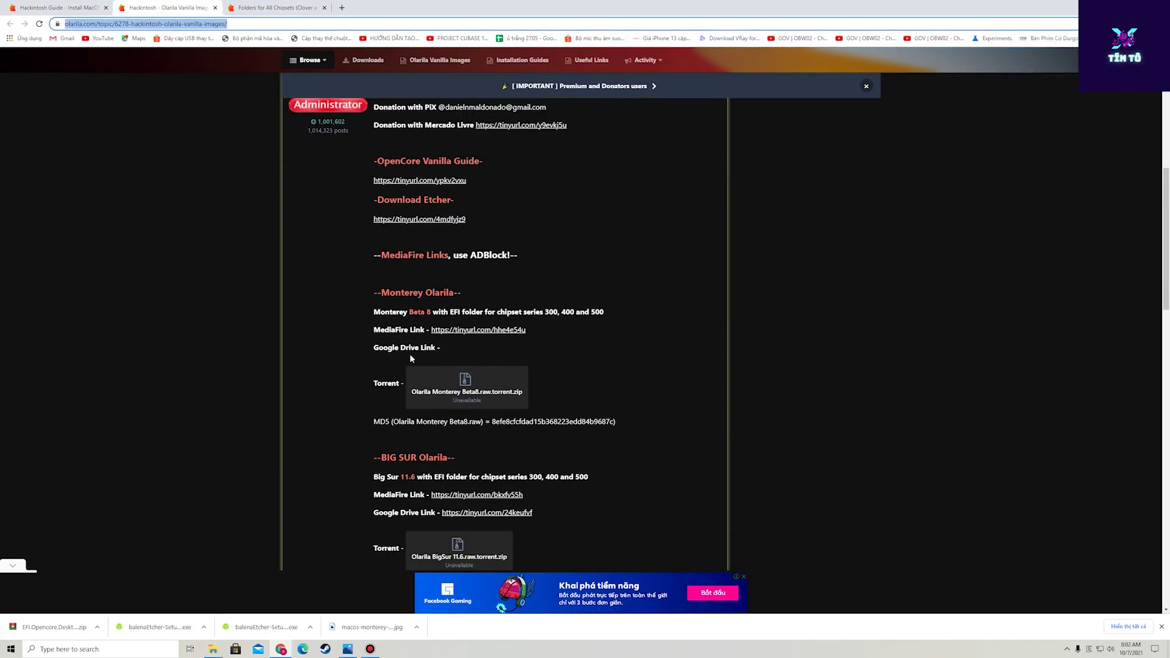
{"action": "left_click_drag", "start_coordinate": [382, 291], "coordinate": [453, 291]}
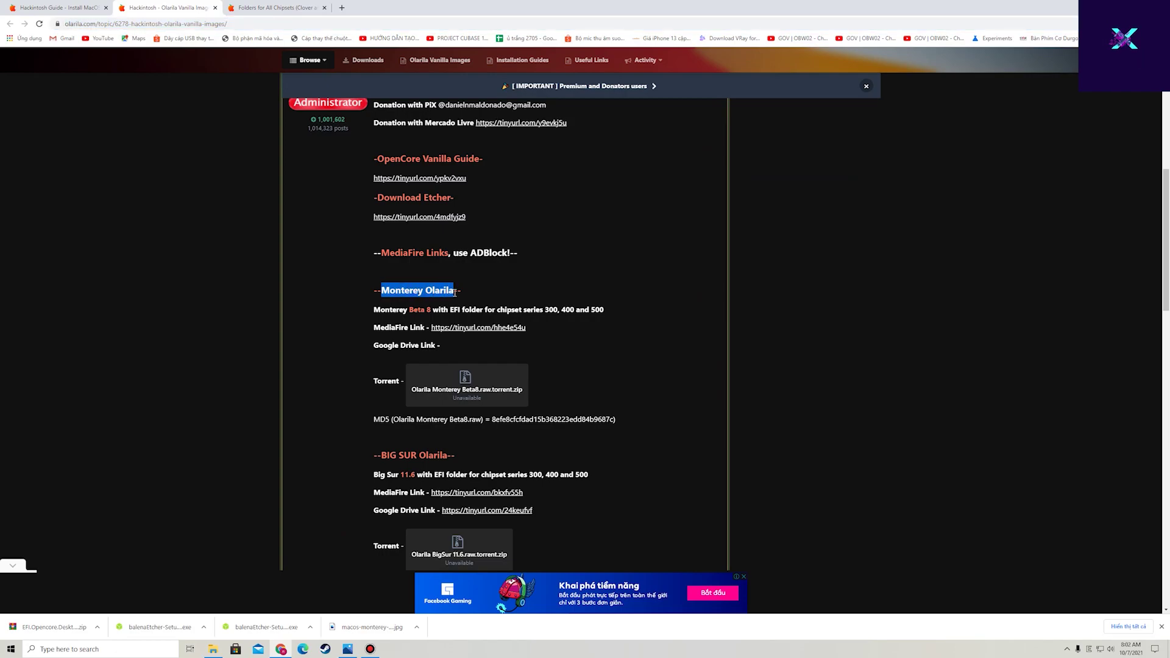
{"action": "left_click", "coordinate": [383, 293]}
{"action": "left_click_drag", "start_coordinate": [382, 293], "coordinate": [471, 311]}
{"action": "scroll", "coordinate": [370, 335], "scroll_direction": "down", "scroll_amount": 2}
{"action": "scroll", "coordinate": [378, 329], "scroll_direction": "down", "scroll_amount": 1}
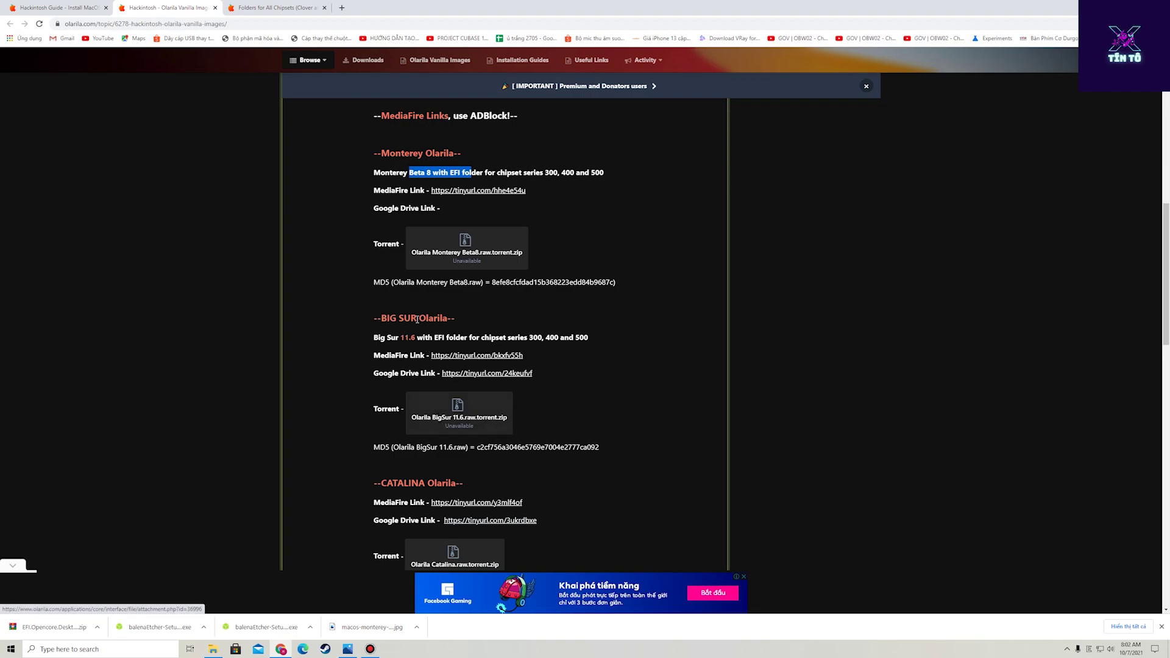
{"action": "scroll", "coordinate": [402, 372], "scroll_direction": "down", "scroll_amount": 2}
{"action": "scroll", "coordinate": [396, 366], "scroll_direction": "up", "scroll_amount": 4}
{"action": "left_click_drag", "start_coordinate": [382, 246], "coordinate": [468, 248]}
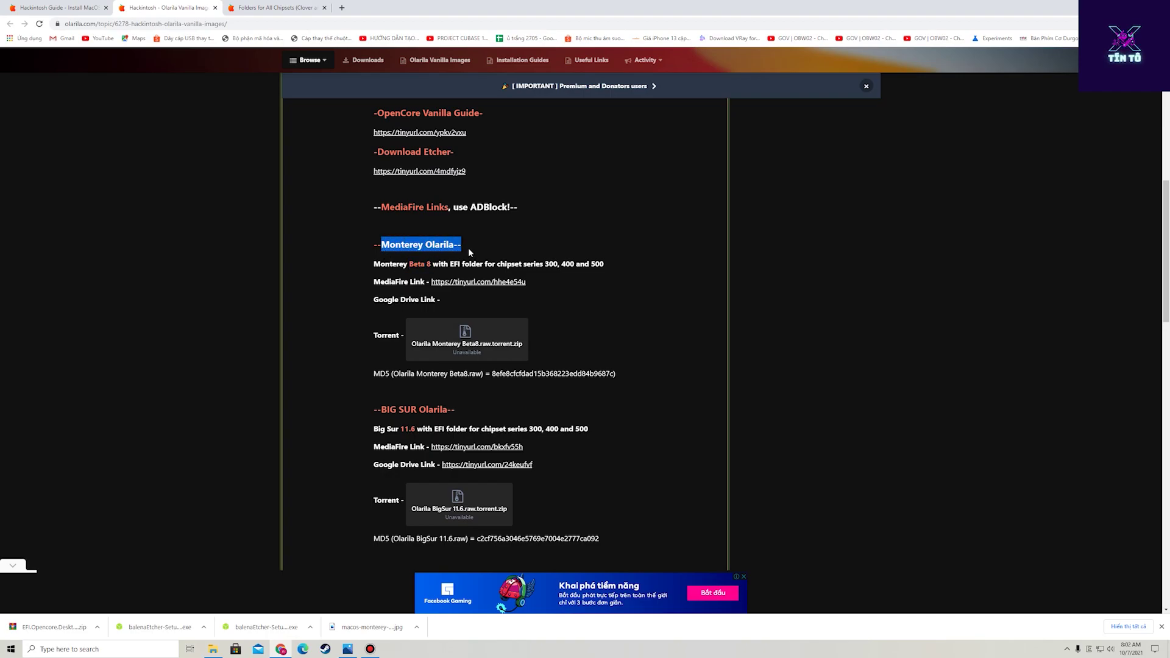
{"action": "left_click", "coordinate": [395, 282]}
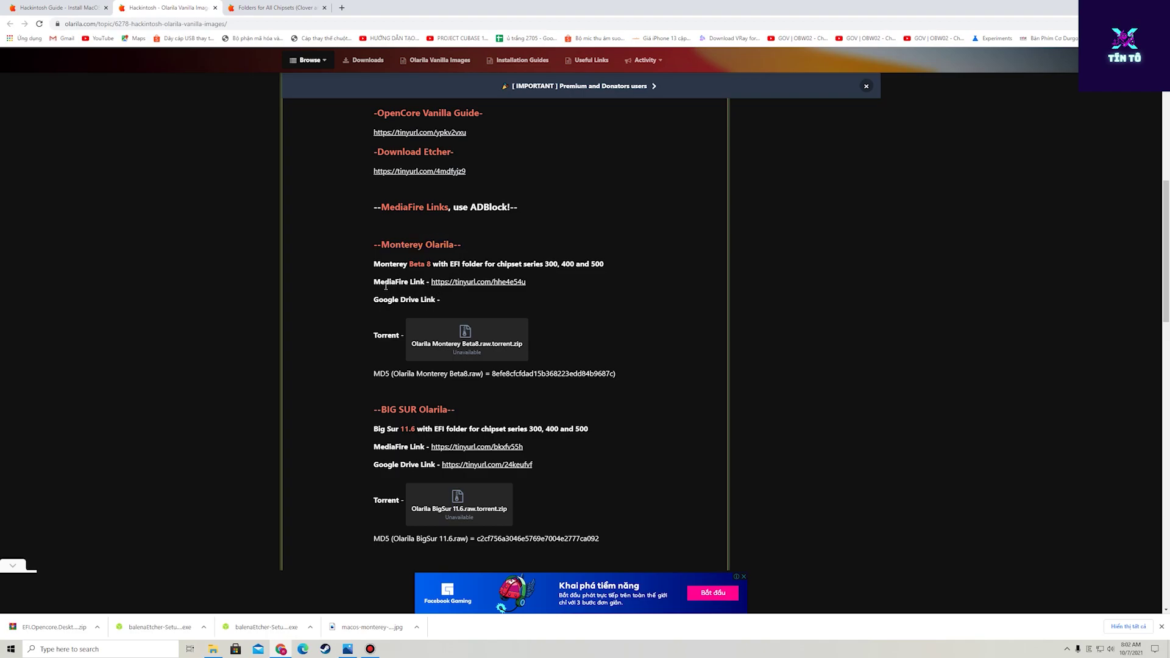
Open the Monterey Beta 8 MediaFire link in a new tab and start downloading the Olarila Monterey Beta8 raw image.
{"action": "right_click", "coordinate": [468, 283]}
{"action": "left_click", "coordinate": [500, 291]}
{"action": "key", "text": "ctrl+Tab"}
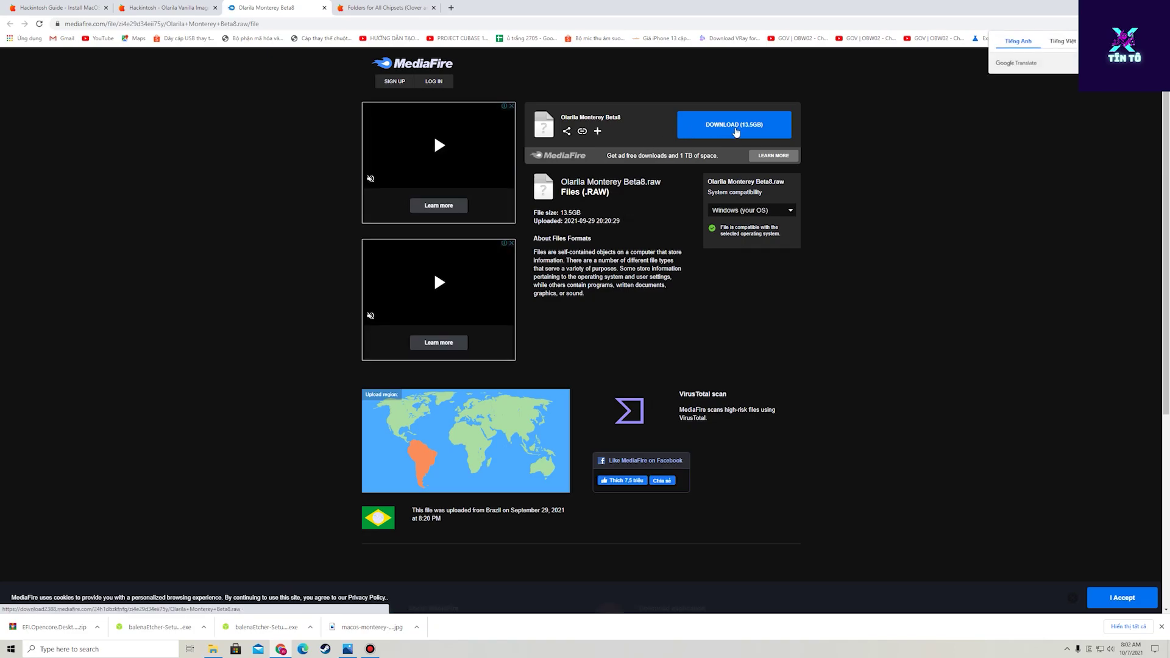
{"action": "left_click", "coordinate": [712, 135]}
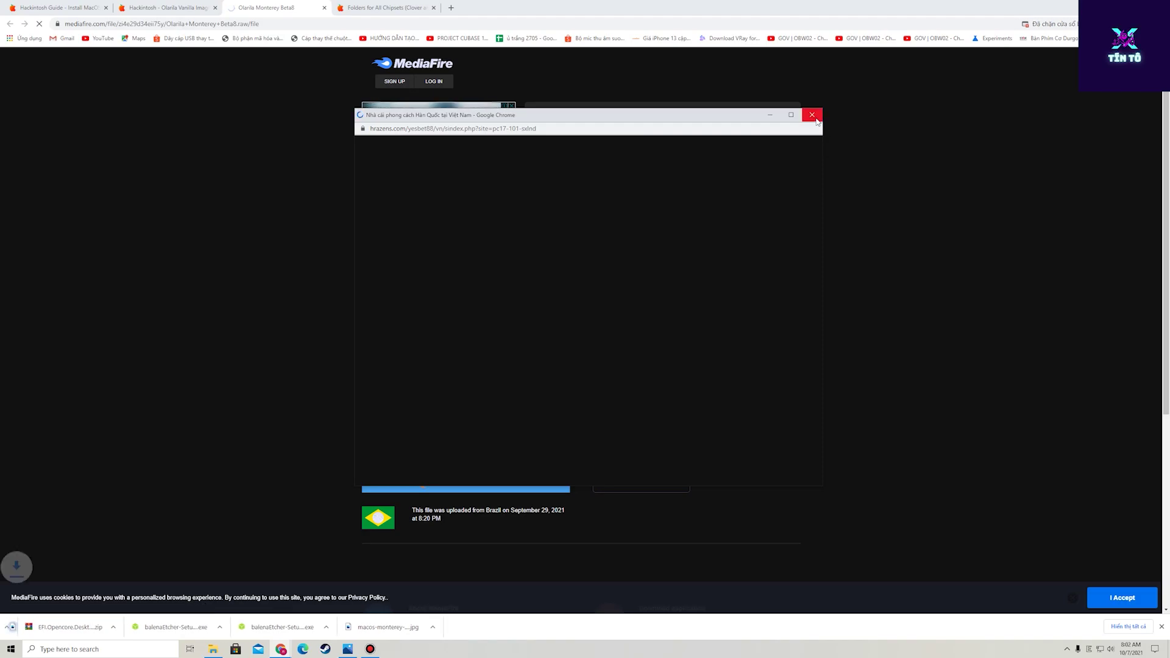
{"action": "left_click", "coordinate": [78, 571]}
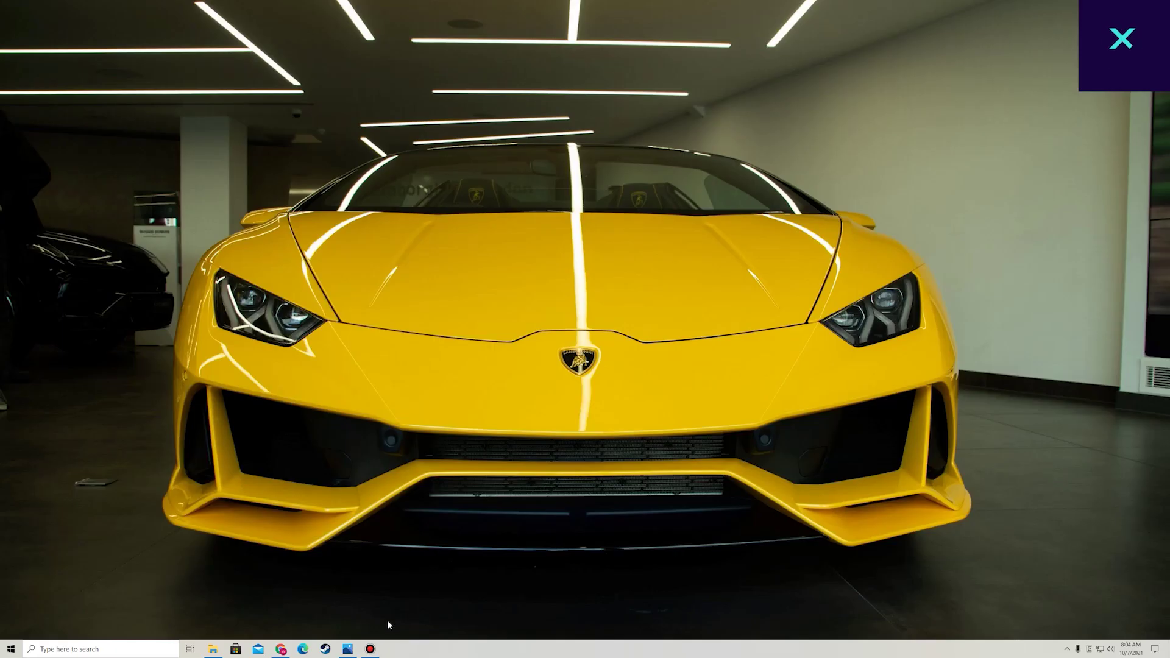
Open the FILE DOWNLOAD folder and review the Etcher installer, the OpenCore EFI archive and the Monterey image.
{"action": "left_click", "coordinate": [213, 649]}
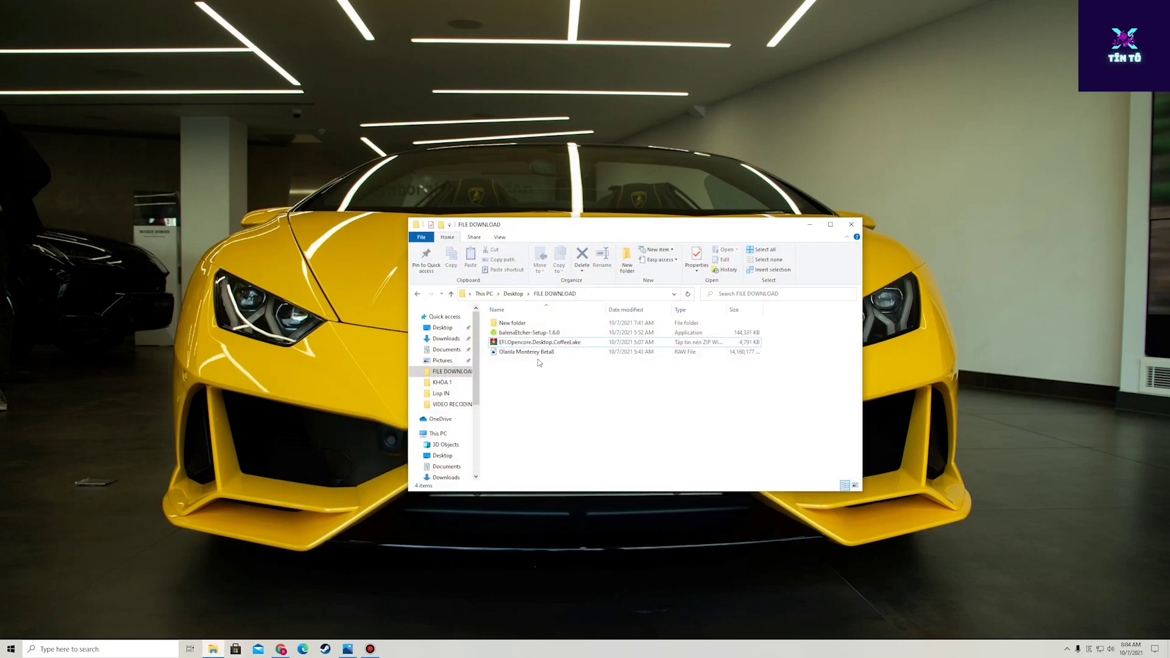
{"action": "left_click", "coordinate": [540, 334]}
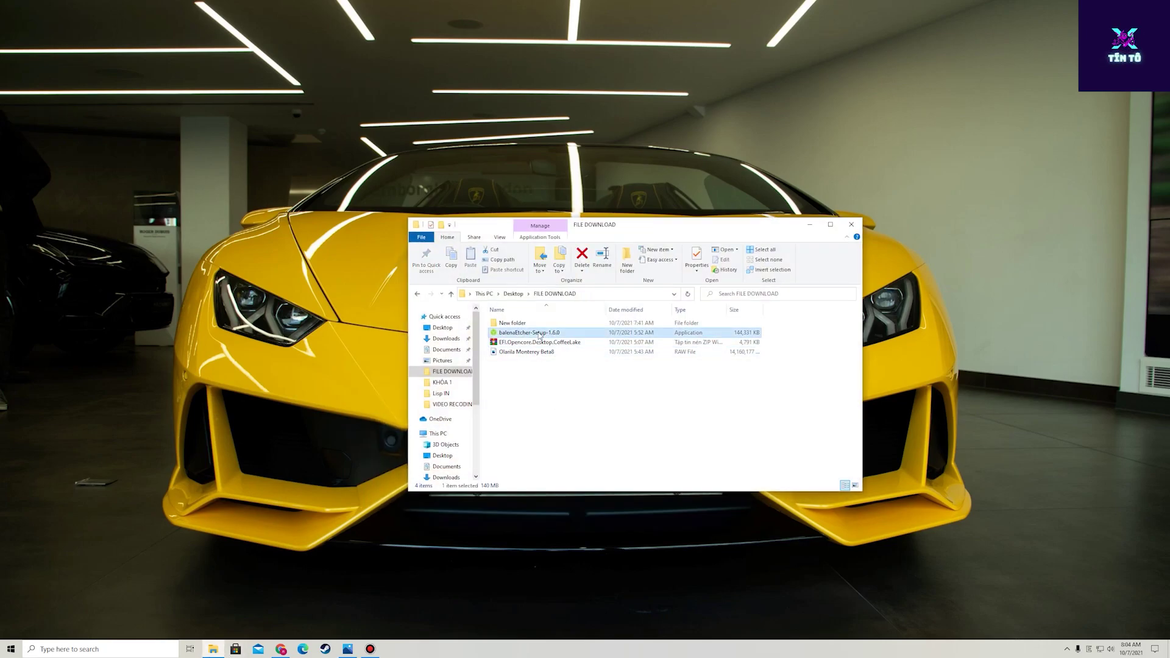
{"action": "left_click", "coordinate": [526, 377]}
{"action": "left_click", "coordinate": [528, 341]}
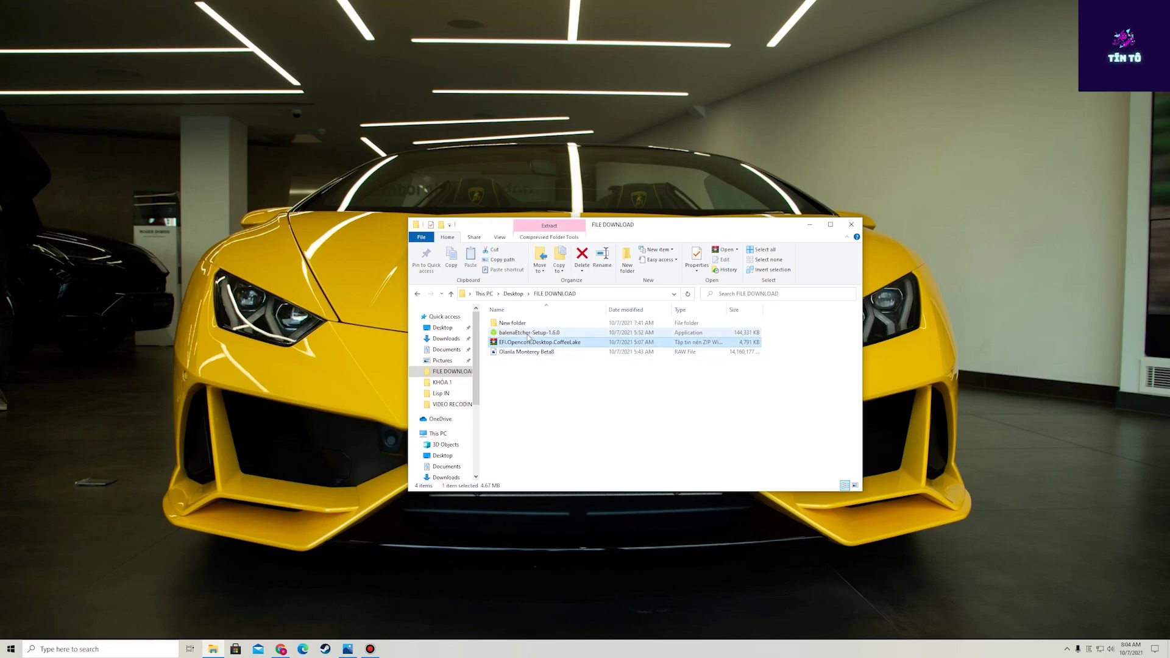
{"action": "left_click", "coordinate": [529, 352]}
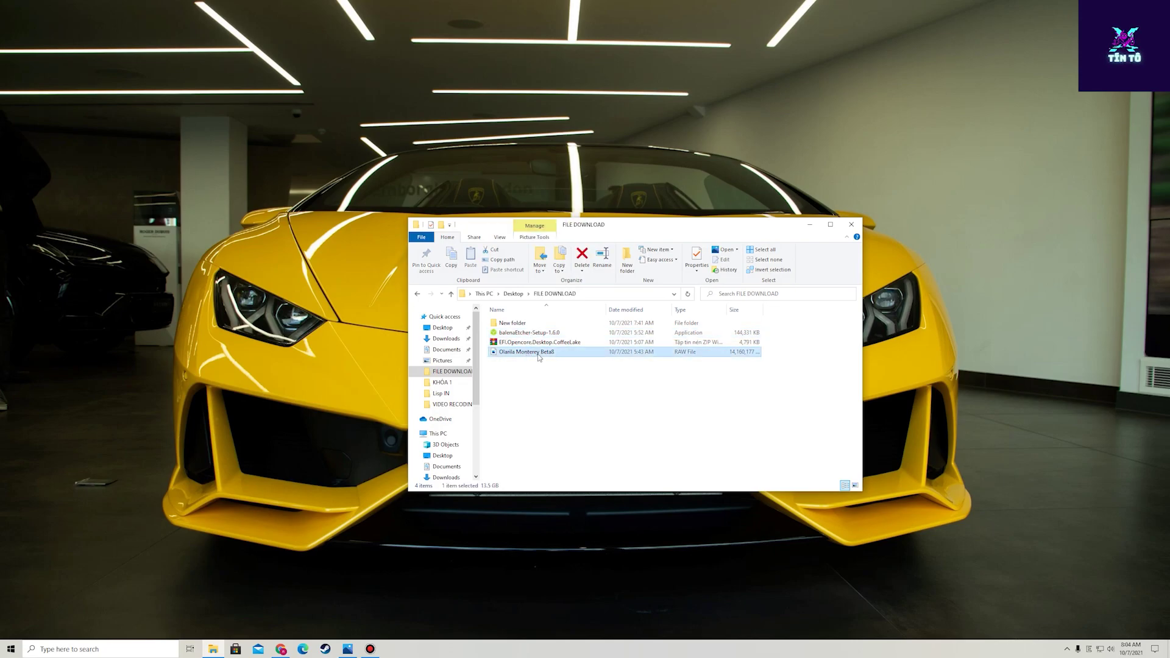
{"action": "left_click", "coordinate": [540, 342]}
{"action": "left_click", "coordinate": [536, 352]}
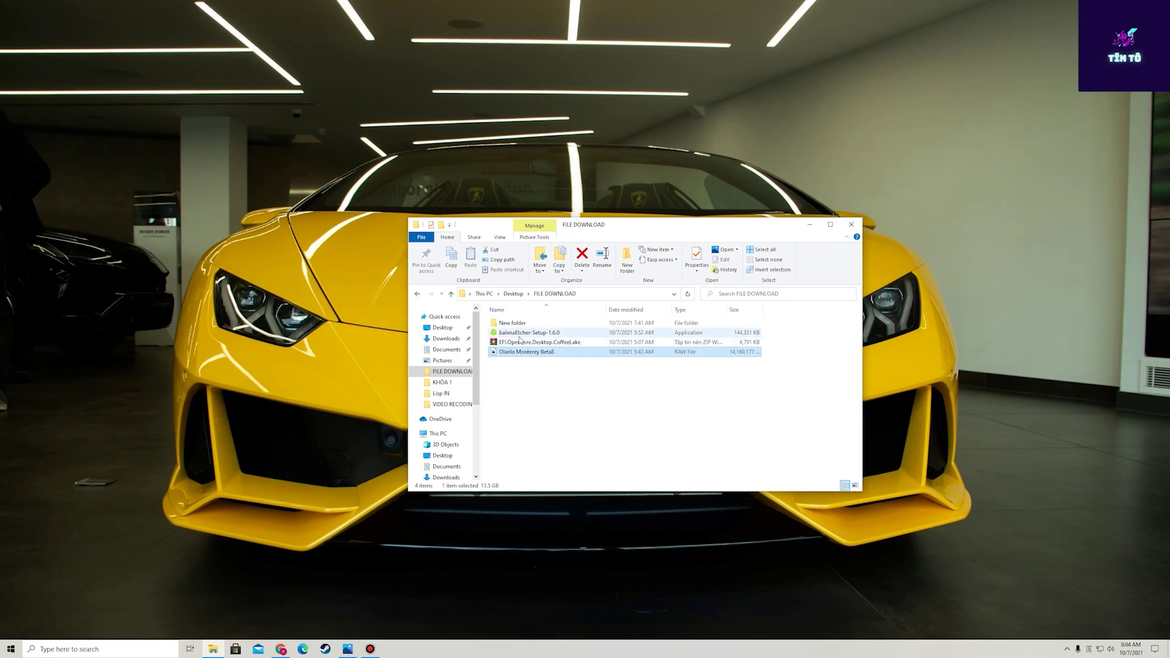
Run balenaEtcher-Setup-1.6.0 as administrator and accept its license agreement to install it.
{"action": "left_click", "coordinate": [517, 334]}
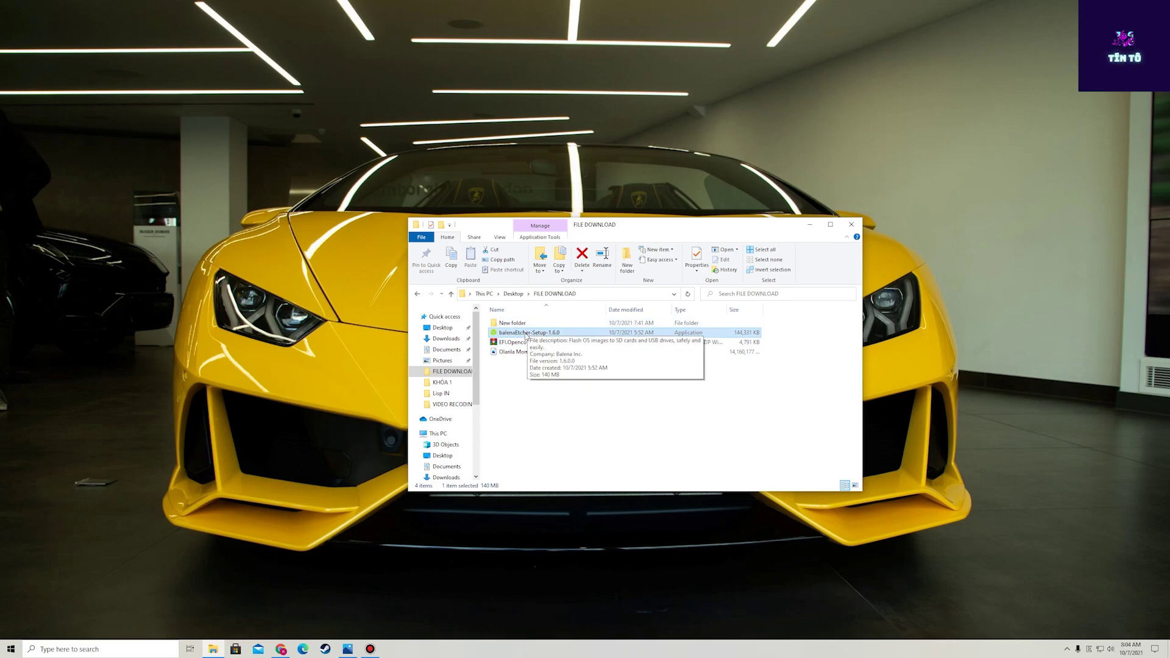
{"action": "right_click", "coordinate": [519, 336]}
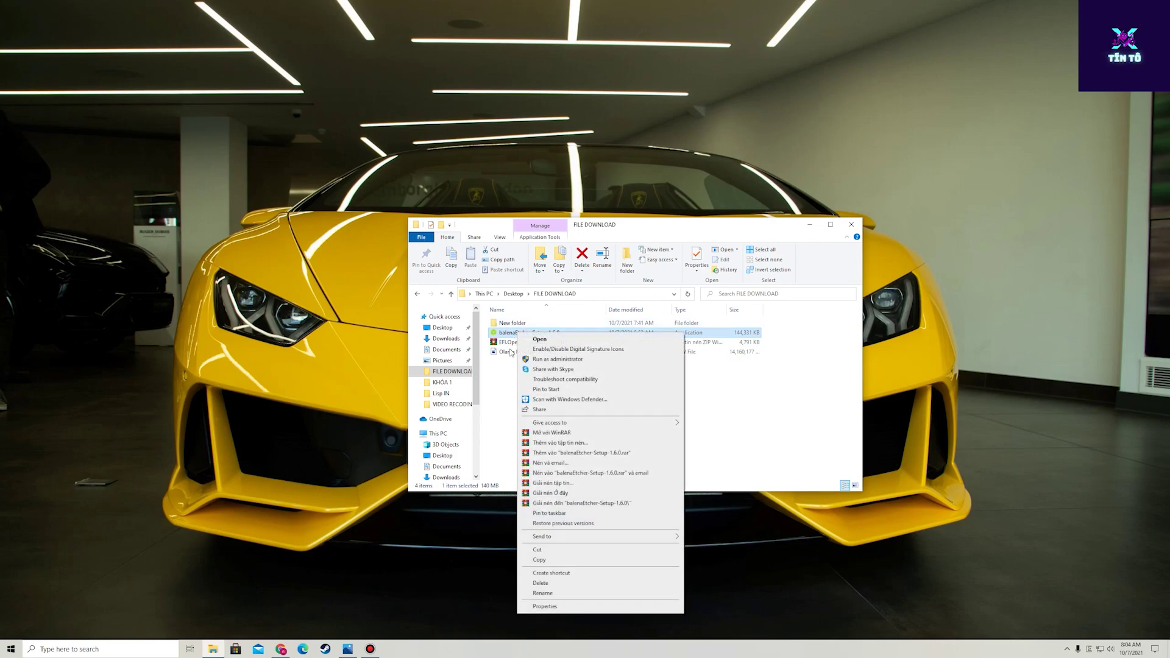
{"action": "left_click", "coordinate": [536, 361]}
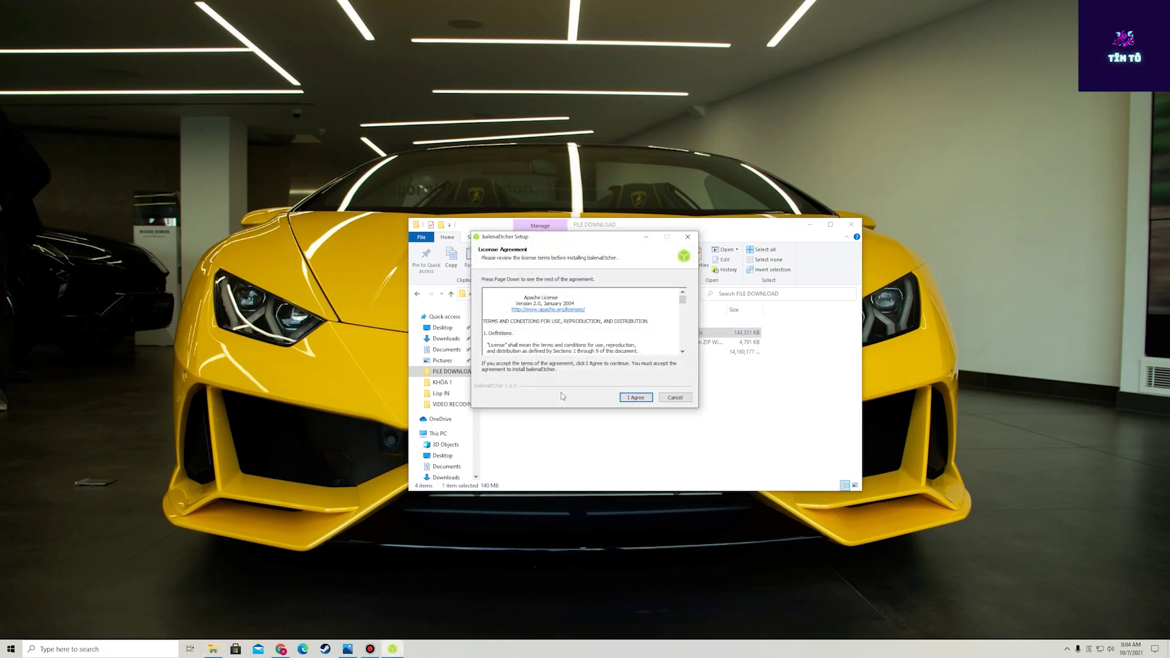
{"action": "left_click", "coordinate": [635, 398]}
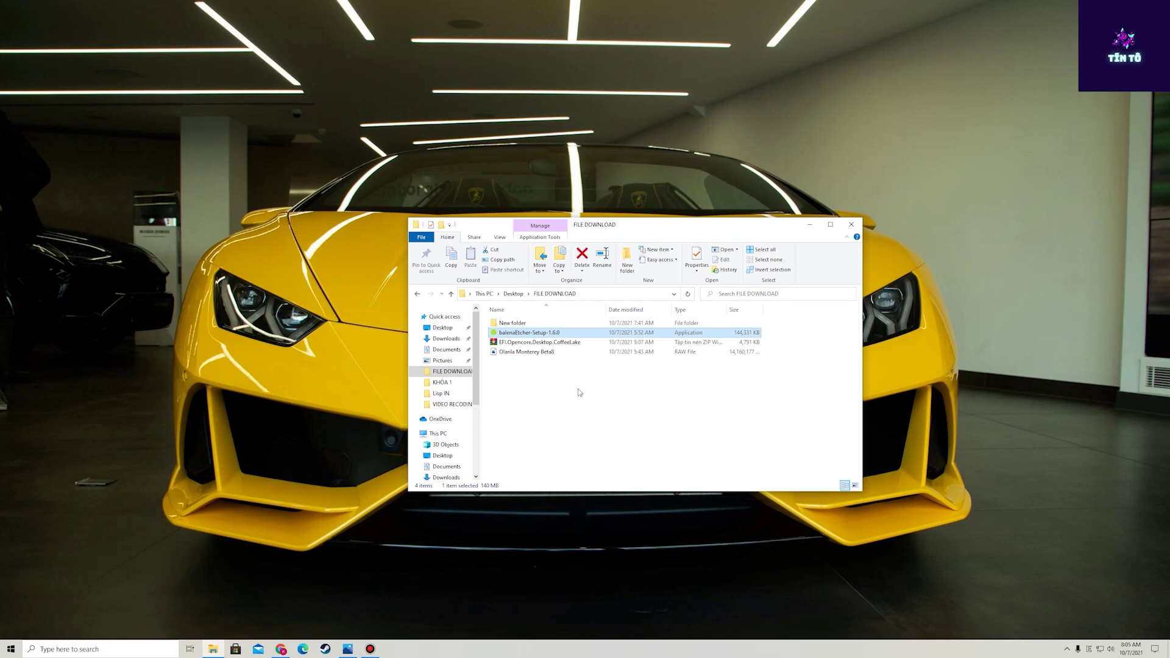
Arrange the Etcher window and the FILE DOWNLOAD folder window side by side on the desktop.
{"action": "left_click_drag", "start_coordinate": [651, 230], "coordinate": [823, 412]}
{"action": "left_click_drag", "start_coordinate": [688, 311], "coordinate": [444, 195]}
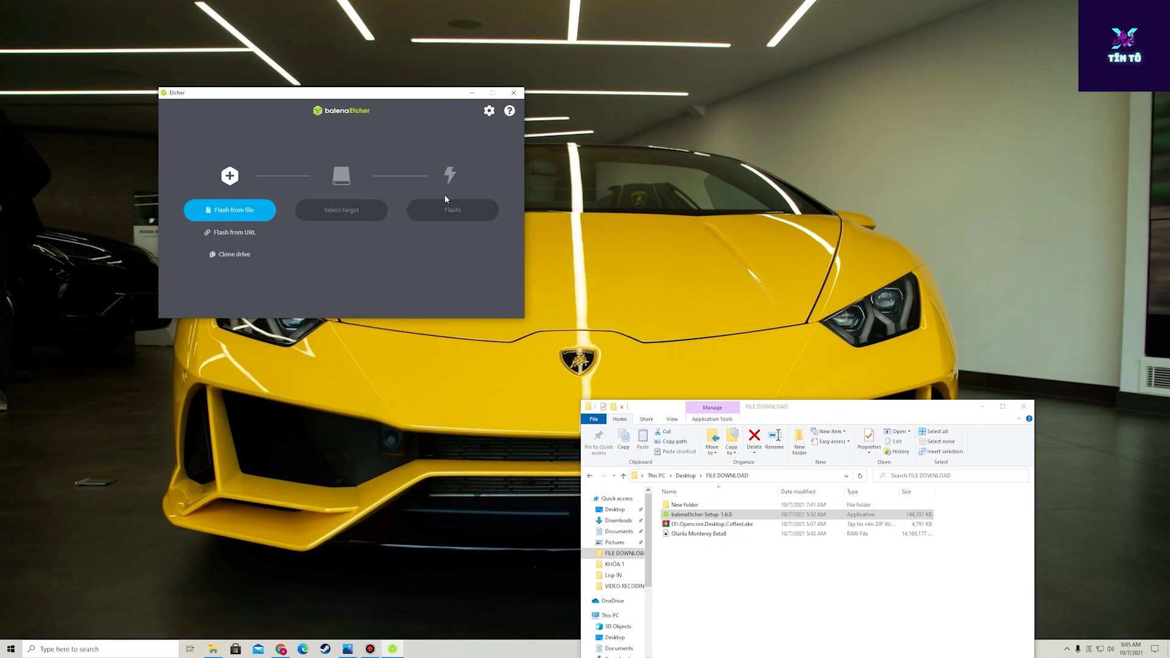
{"action": "left_click_drag", "start_coordinate": [804, 407], "coordinate": [748, 131]}
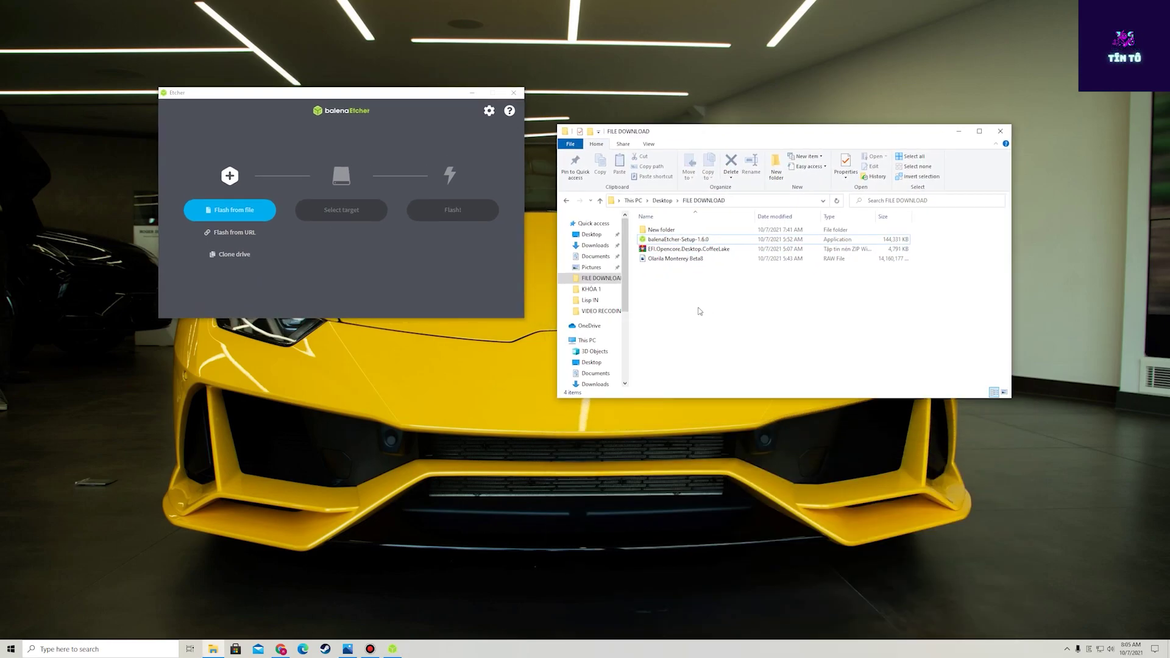
Load the Olarila Monterey Beta8 raw image from the FILE DOWNLOAD folder as the source to flash.
{"action": "left_click", "coordinate": [329, 253]}
{"action": "left_click", "coordinate": [231, 223]}
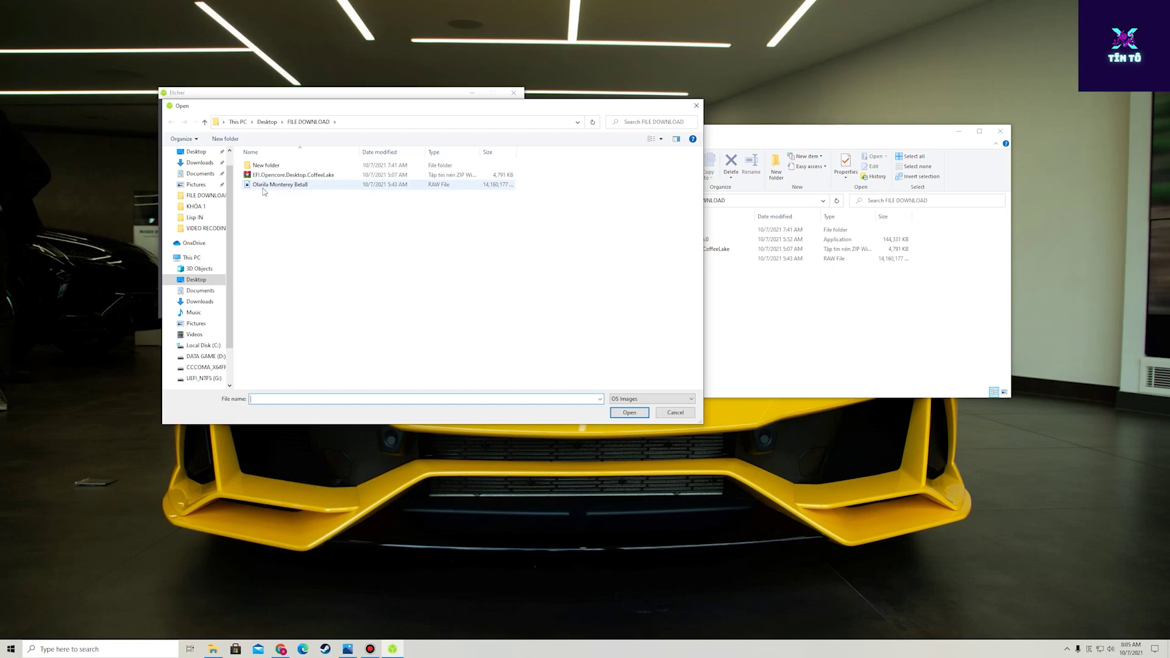
{"action": "left_click", "coordinate": [266, 186]}
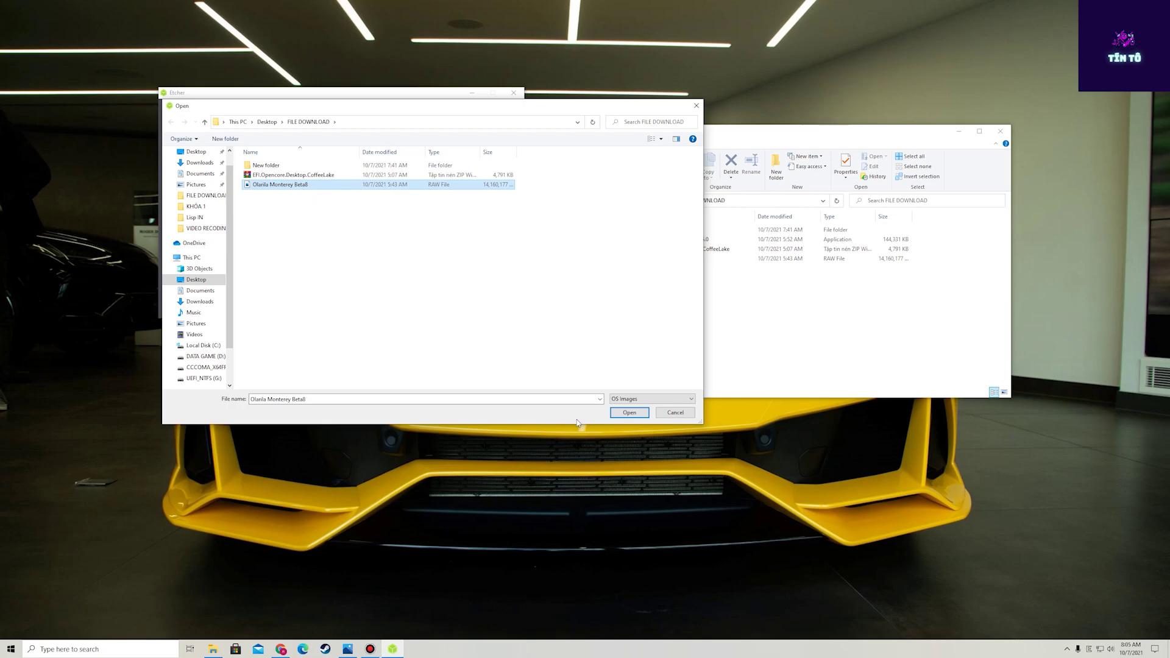
{"action": "left_click", "coordinate": [628, 412]}
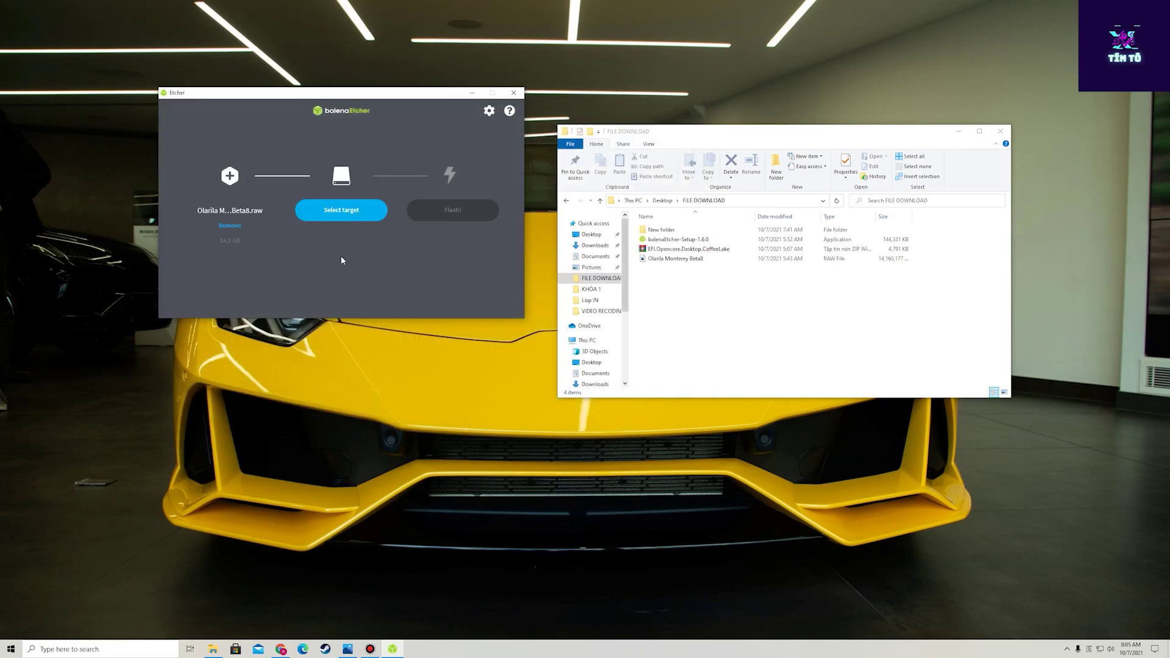
Choose the 15.7 GB Kingston USB device as the target and flash the Monterey image onto it.
{"action": "left_click", "coordinate": [340, 215]}
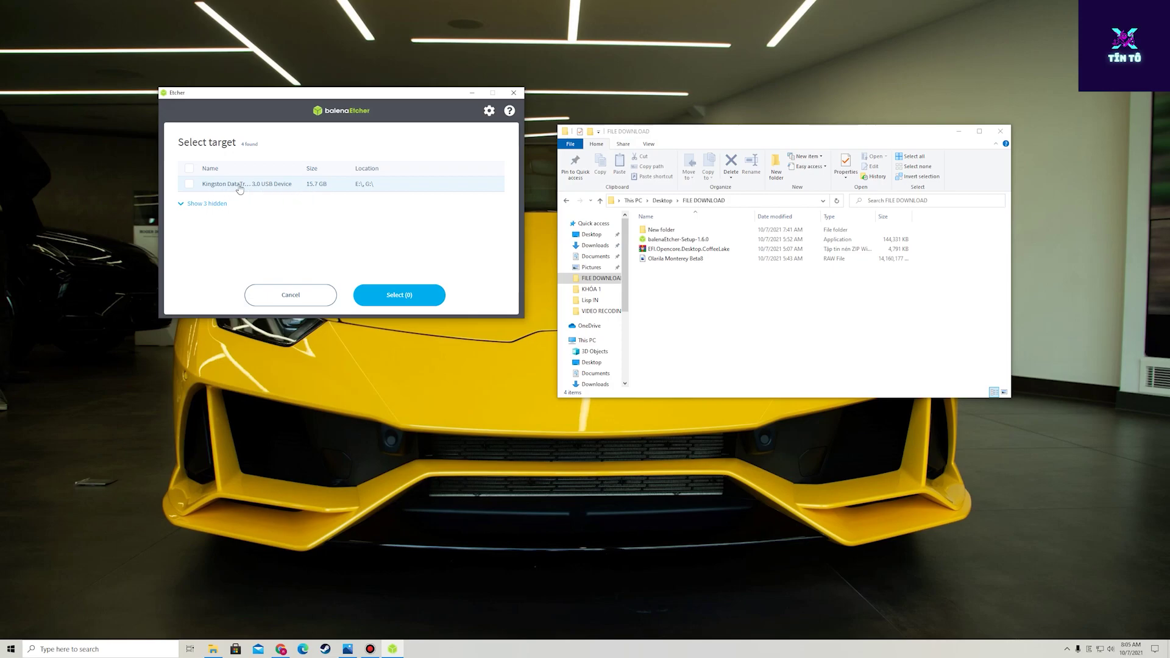
{"action": "left_click", "coordinate": [189, 184]}
{"action": "left_click", "coordinate": [381, 297]}
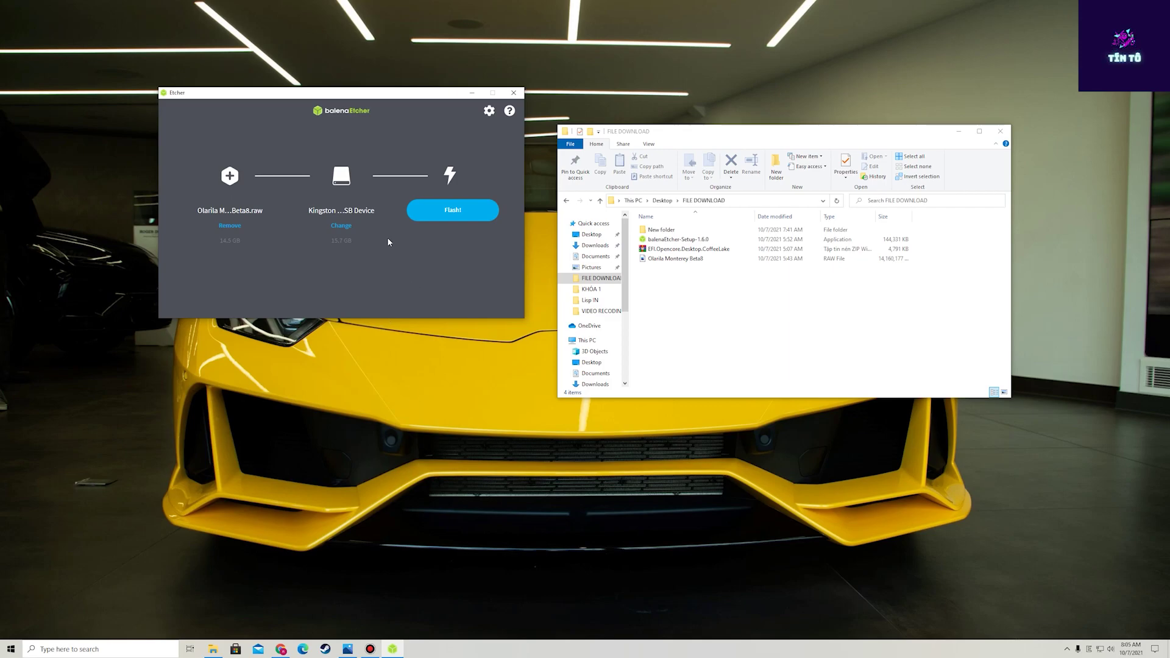
{"action": "left_click", "coordinate": [462, 214]}
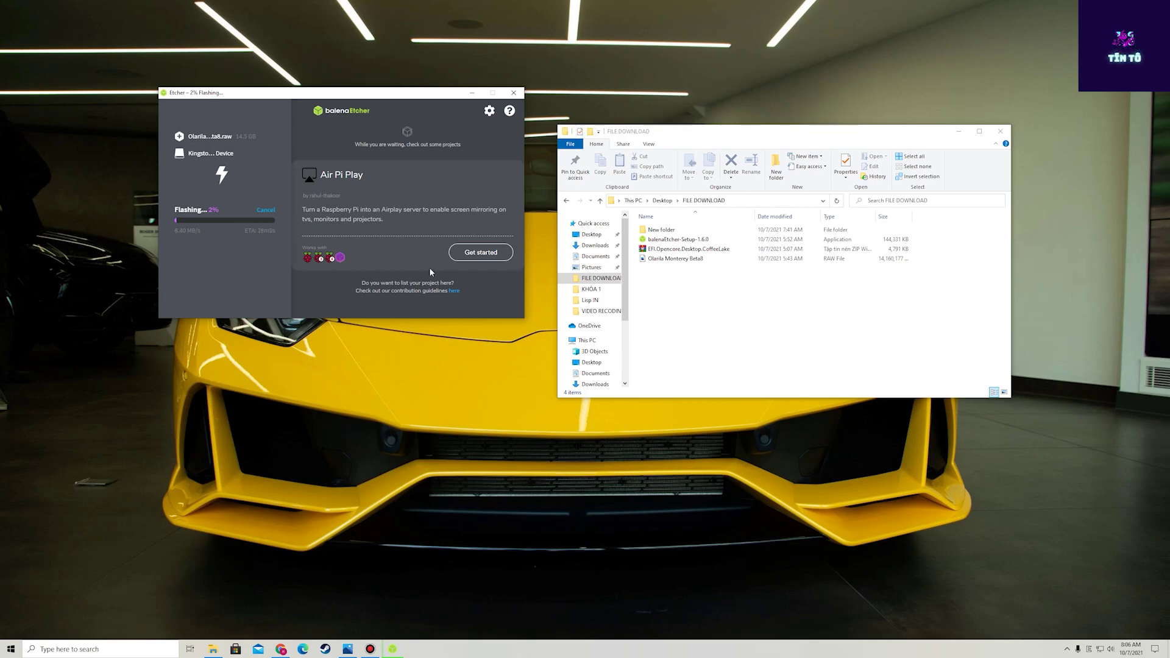
Clear the File Explorer windows off the desktop and launch MiniTool Partition Wizard by searching for "mini".
{"action": "left_click", "coordinate": [1000, 131]}
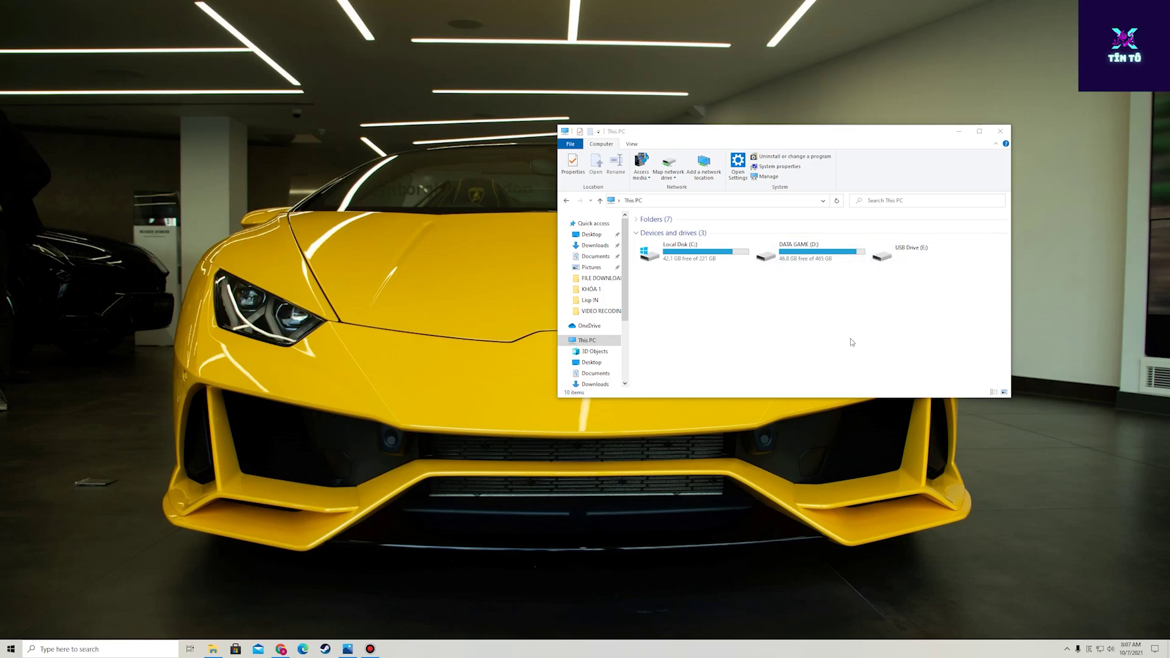
{"action": "left_click", "coordinate": [959, 132]}
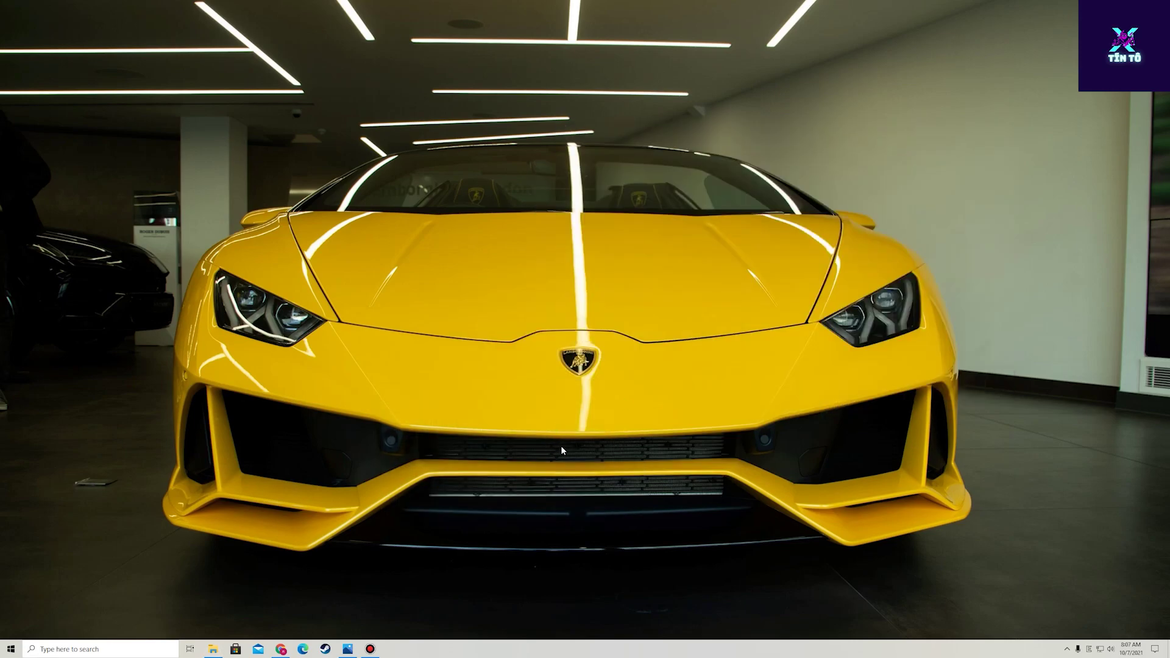
{"action": "left_click", "coordinate": [87, 647]}
{"action": "type", "text": "mini"}
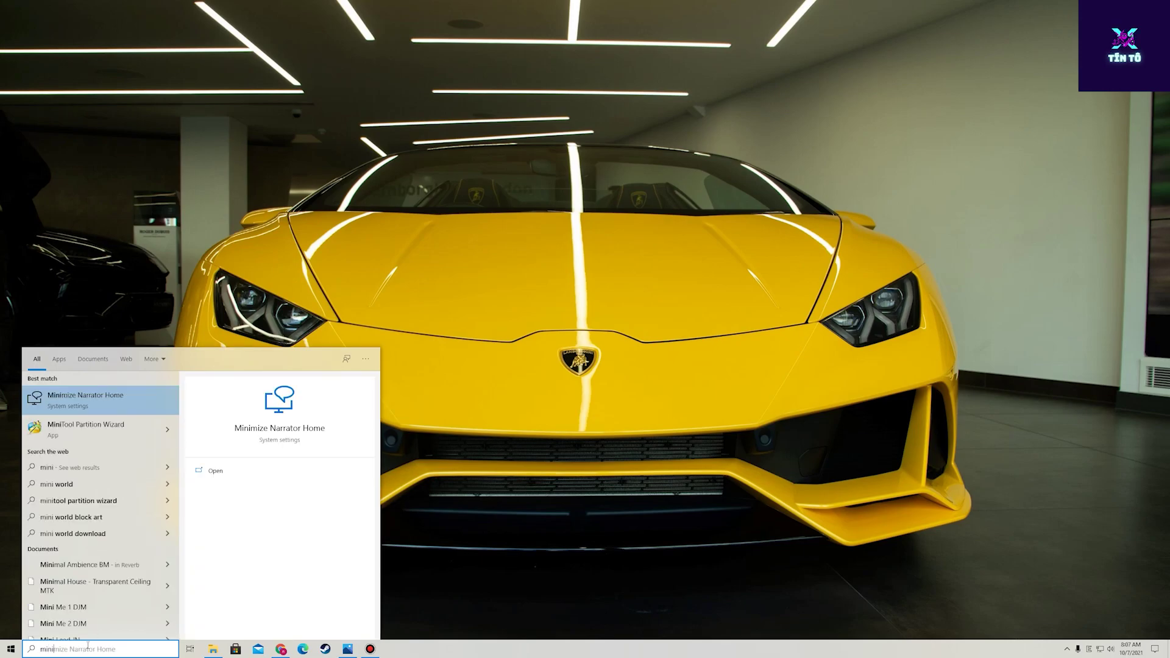
{"action": "left_click", "coordinate": [382, 447]}
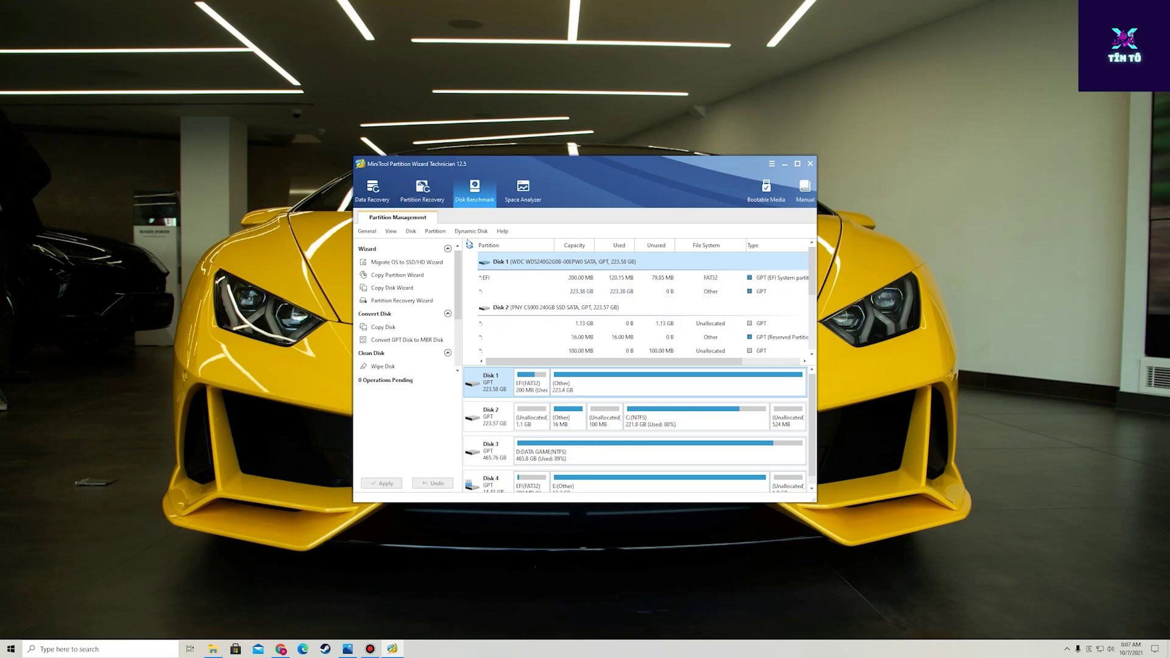
Unhide the 200 MB EFI partition on Disk 4, the USB drive, accepting the proposed drive letter.
{"action": "scroll", "coordinate": [610, 438], "scroll_direction": "down", "scroll_amount": 1}
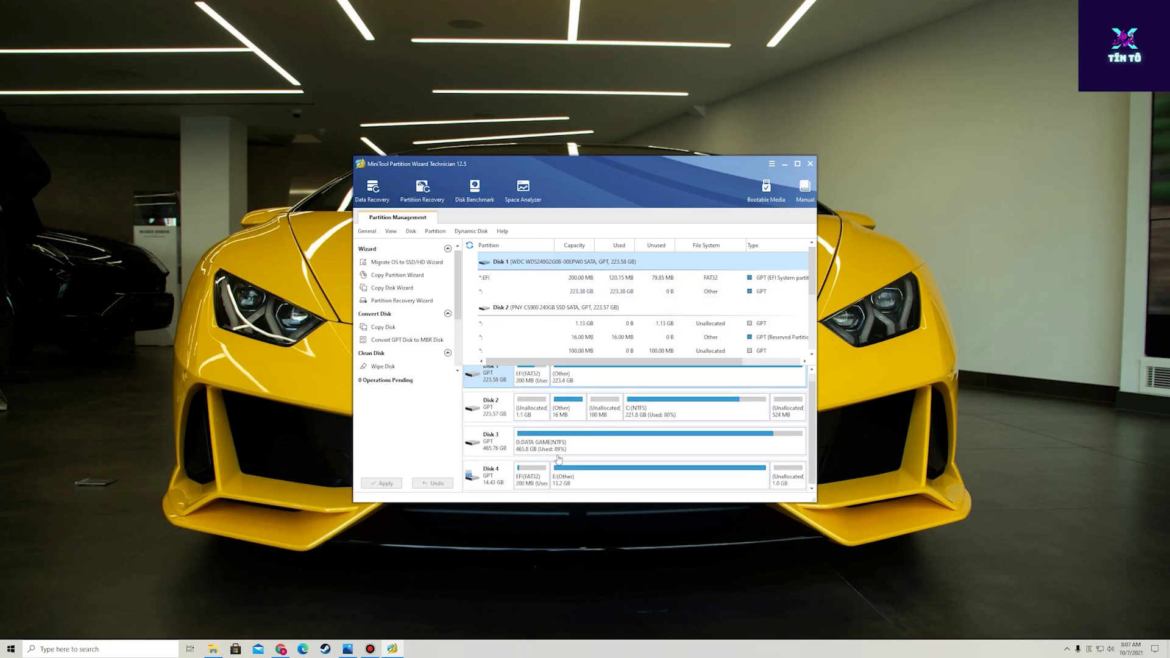
{"action": "left_click", "coordinate": [498, 485]}
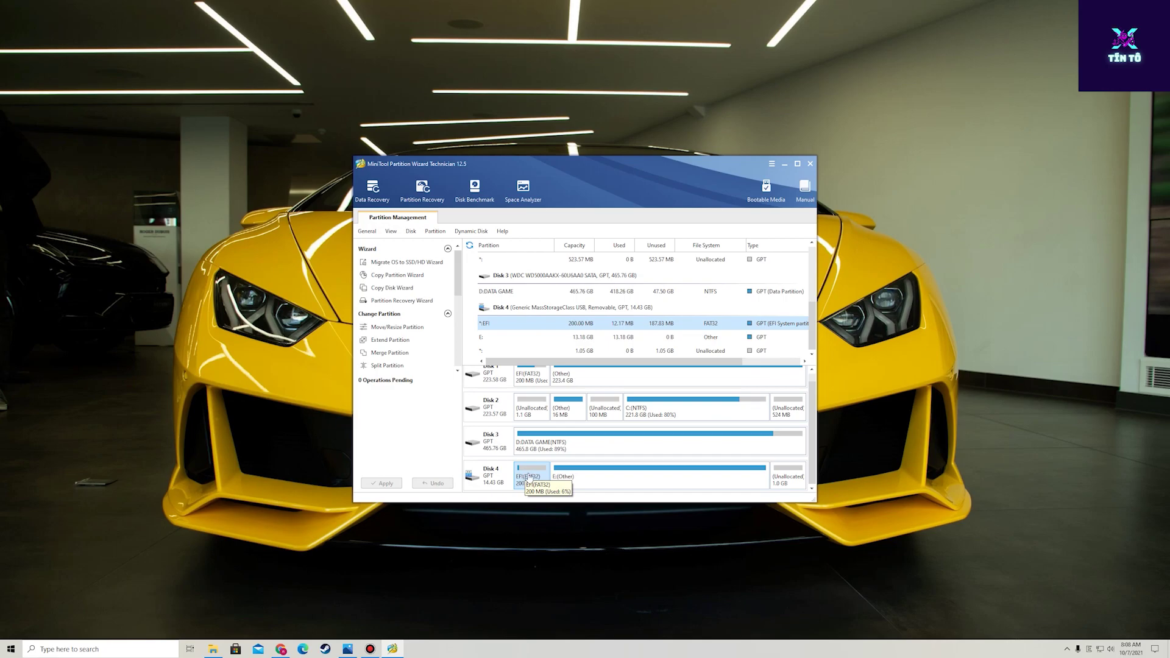
{"action": "right_click", "coordinate": [528, 477]}
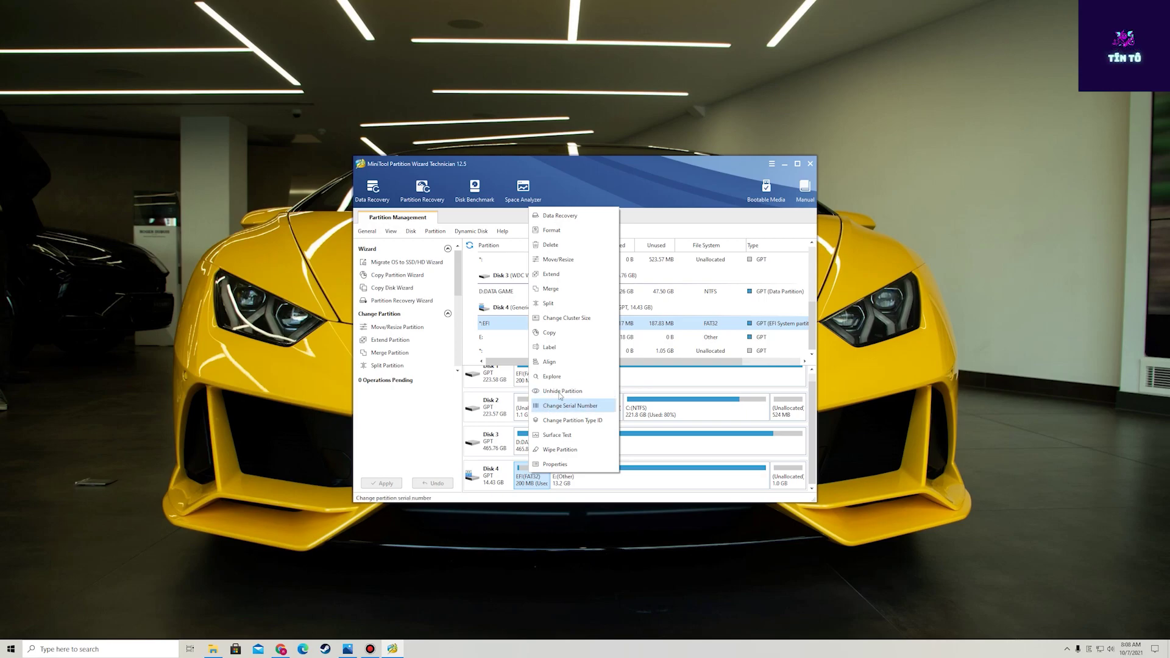
{"action": "left_click", "coordinate": [555, 396]}
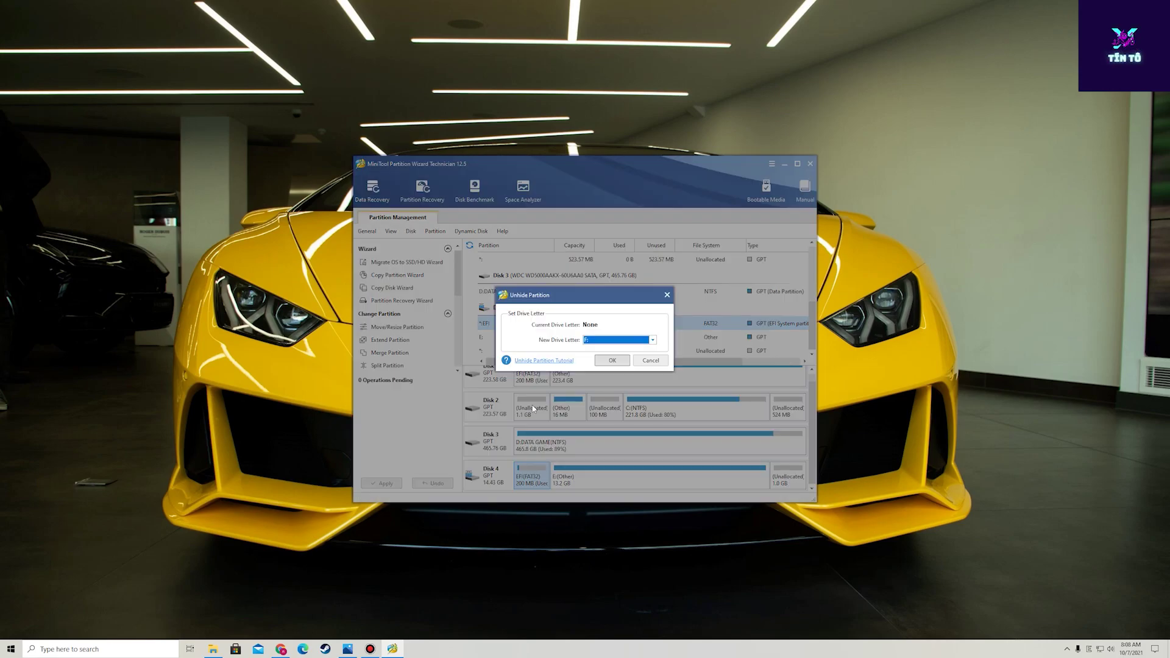
{"action": "left_click", "coordinate": [612, 360]}
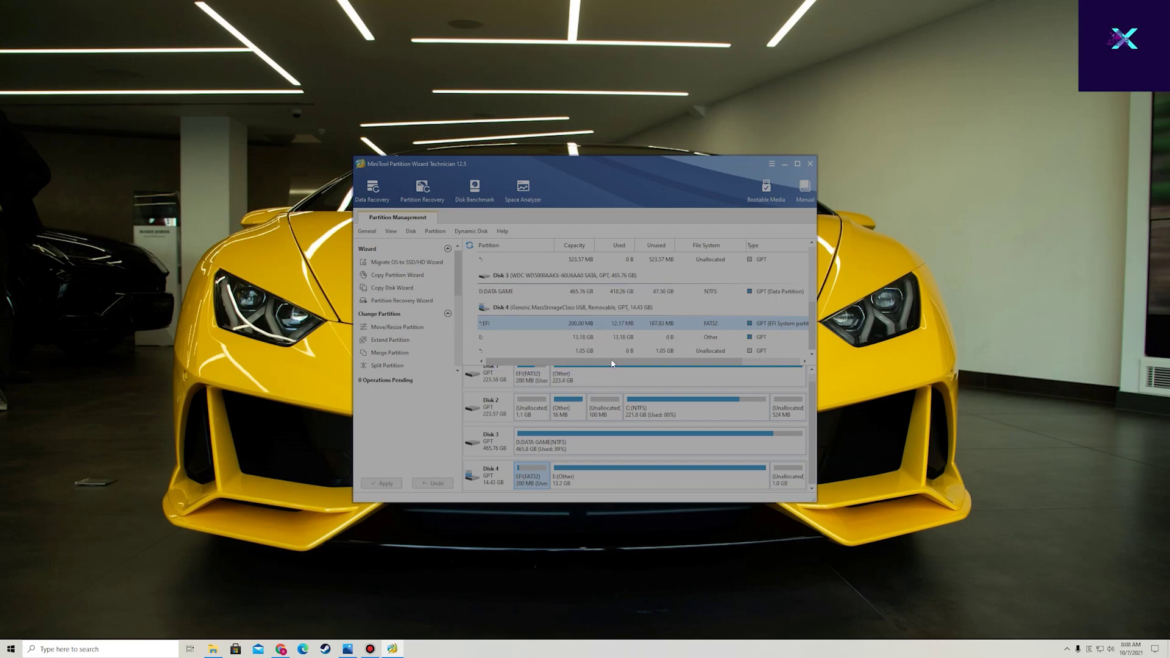
Apply the pending EFI partition changes and acknowledge their completion.
{"action": "left_click", "coordinate": [380, 483]}
{"action": "left_click", "coordinate": [565, 353]}
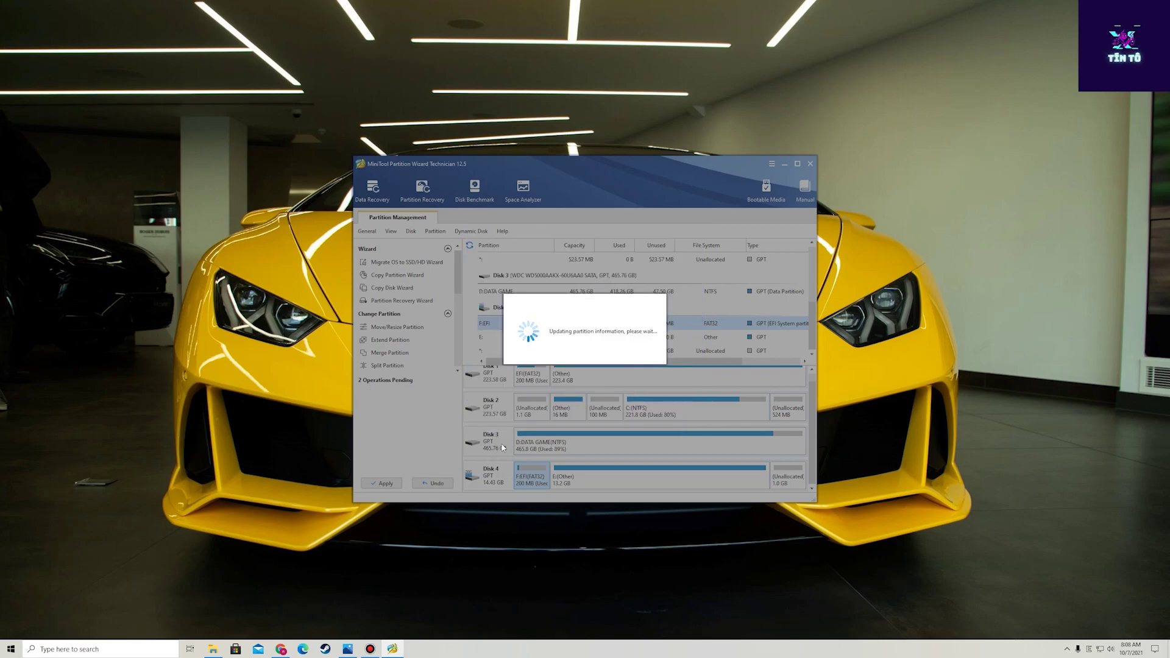
{"action": "left_click", "coordinate": [585, 349]}
Try to open the EFI (F:) drive in File Explorer and decline the request for permanent folder access.
{"action": "left_click", "coordinate": [213, 649]}
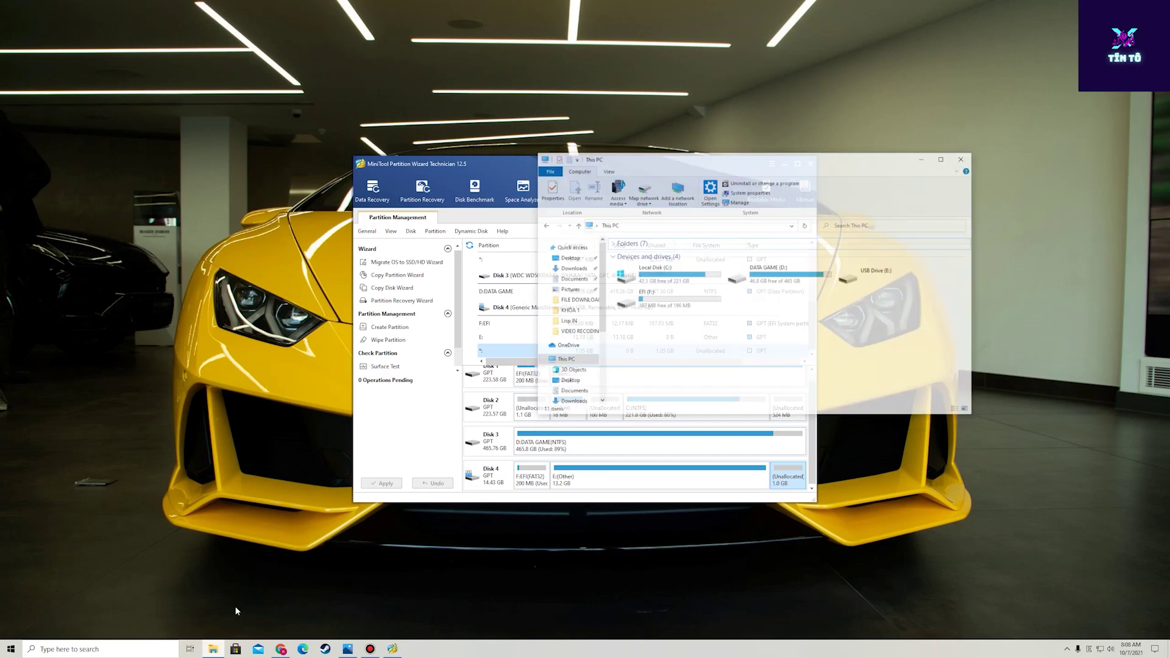
{"action": "double_click", "coordinate": [690, 282]}
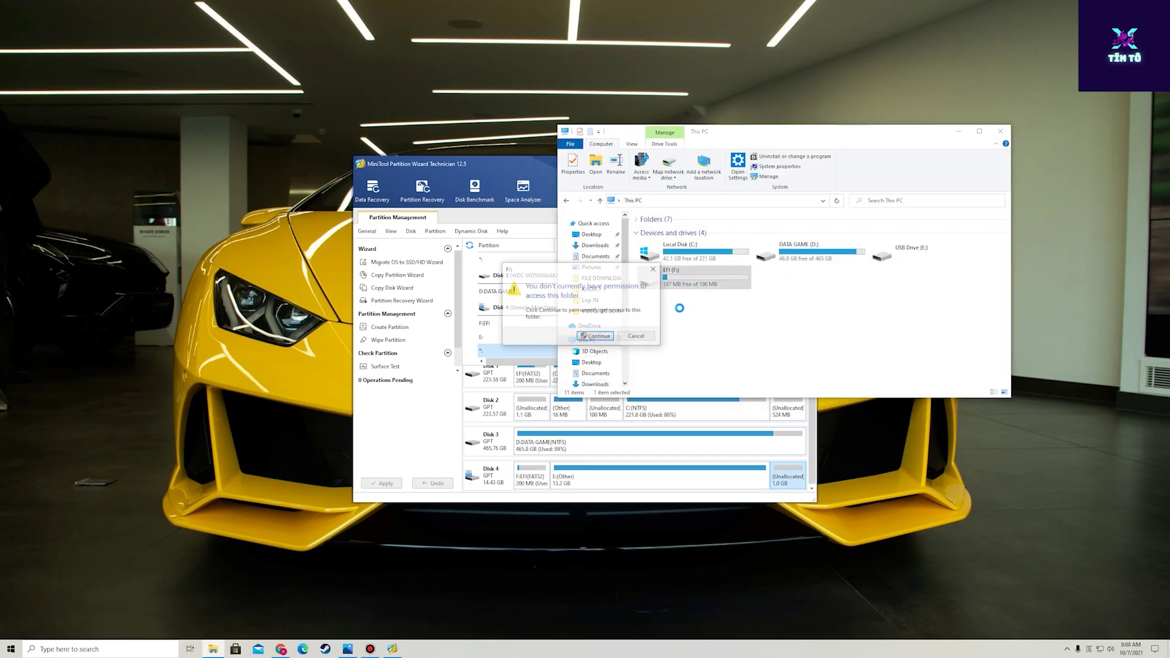
{"action": "left_click", "coordinate": [639, 336]}
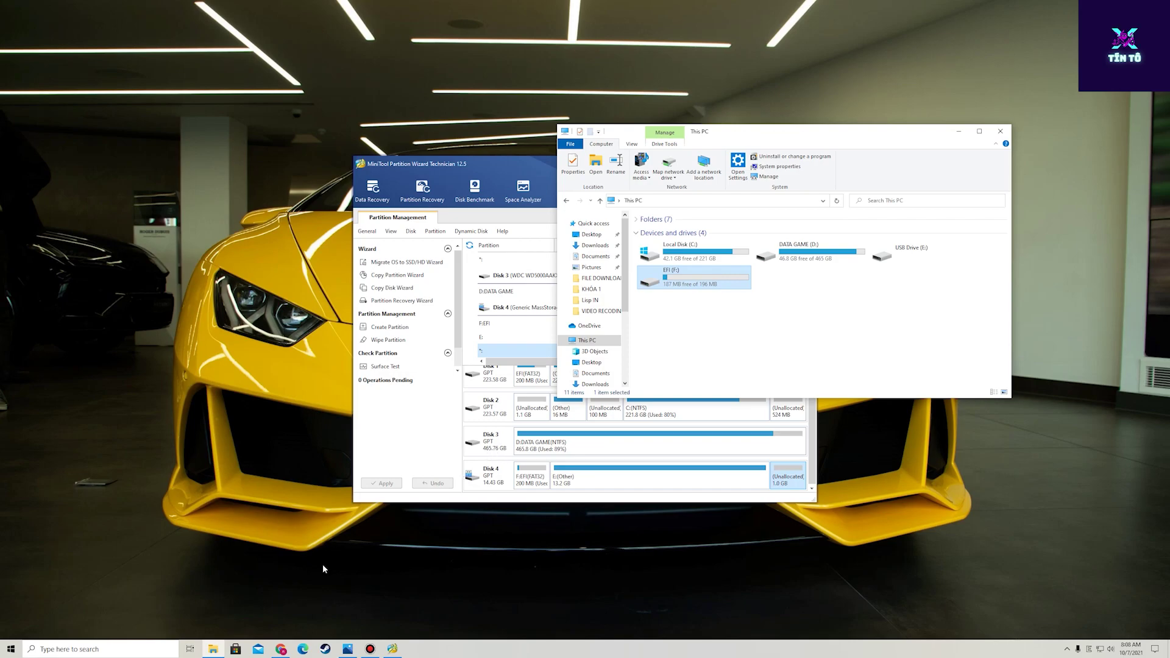
Switch to Chrome and search Google for "explorer +" in the new tab, looking through the results.
{"action": "left_click", "coordinate": [281, 649]}
{"action": "left_click", "coordinate": [342, 7]}
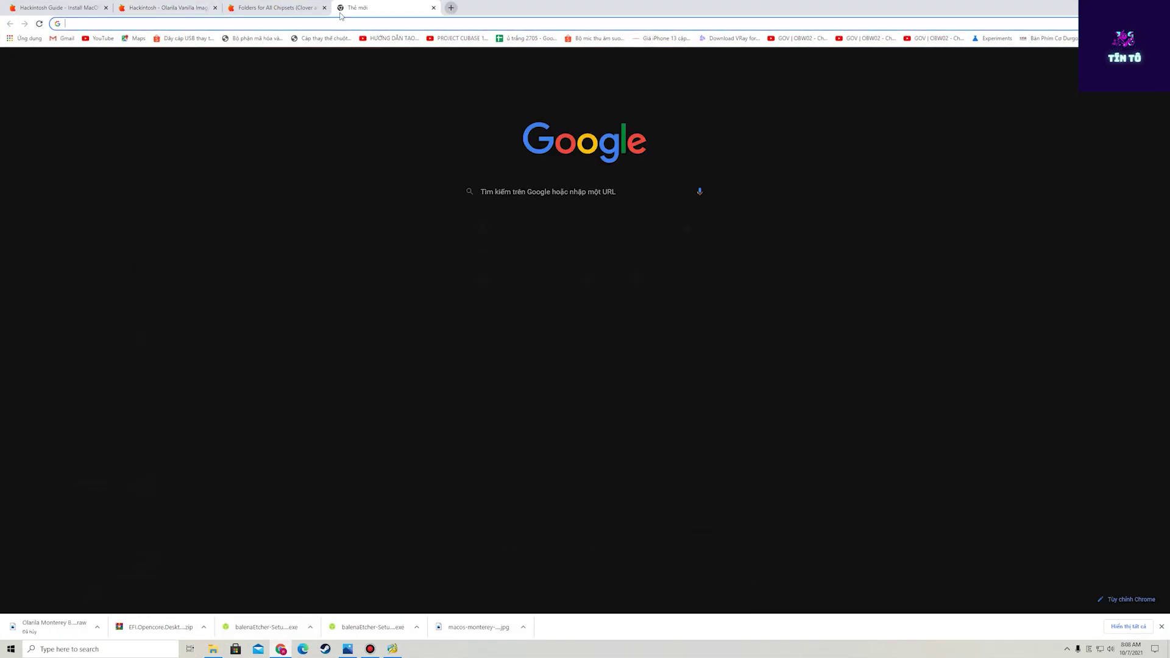
{"action": "type", "text": "ex"}
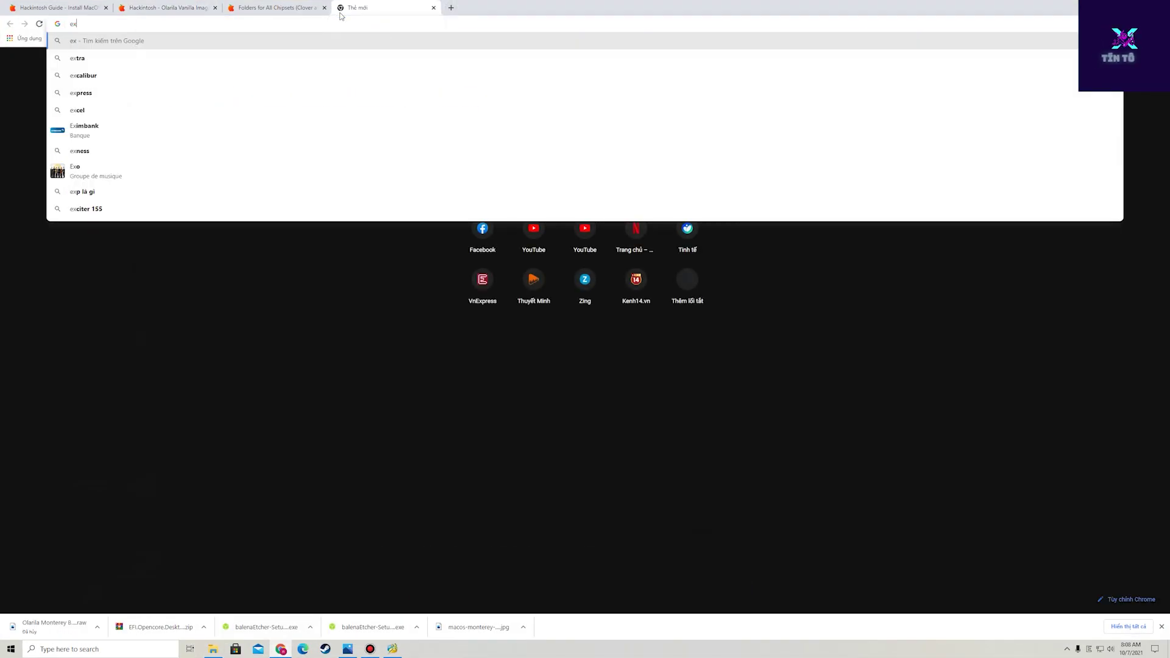
{"action": "type", "text": "plo"}
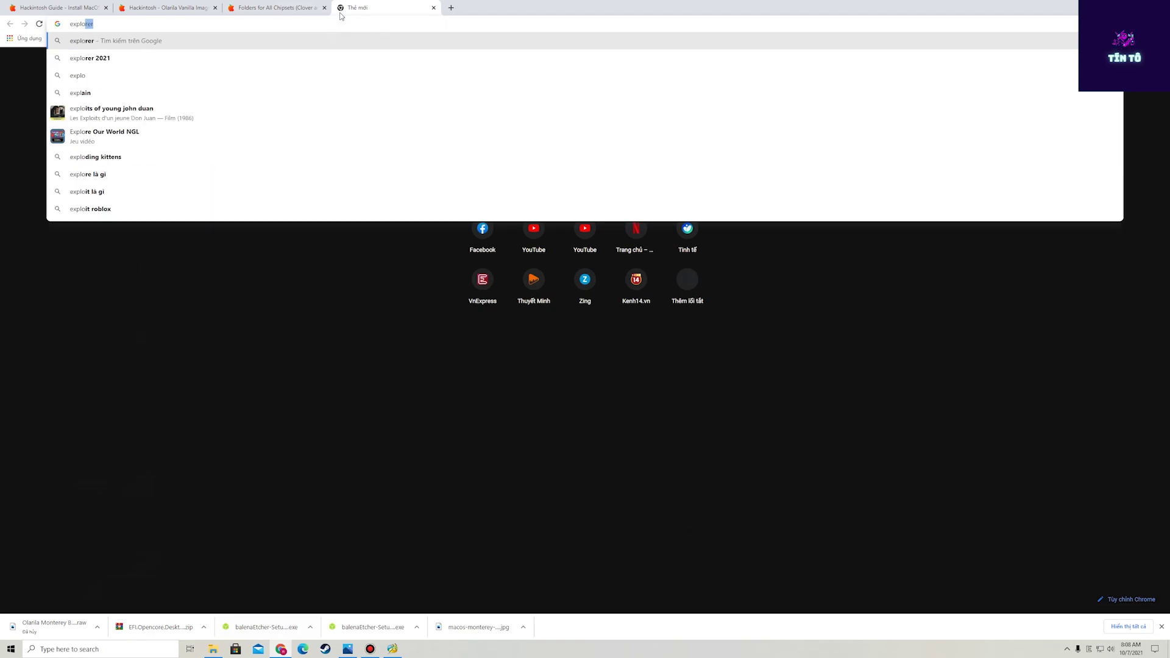
{"action": "type", "text": "rer_"}
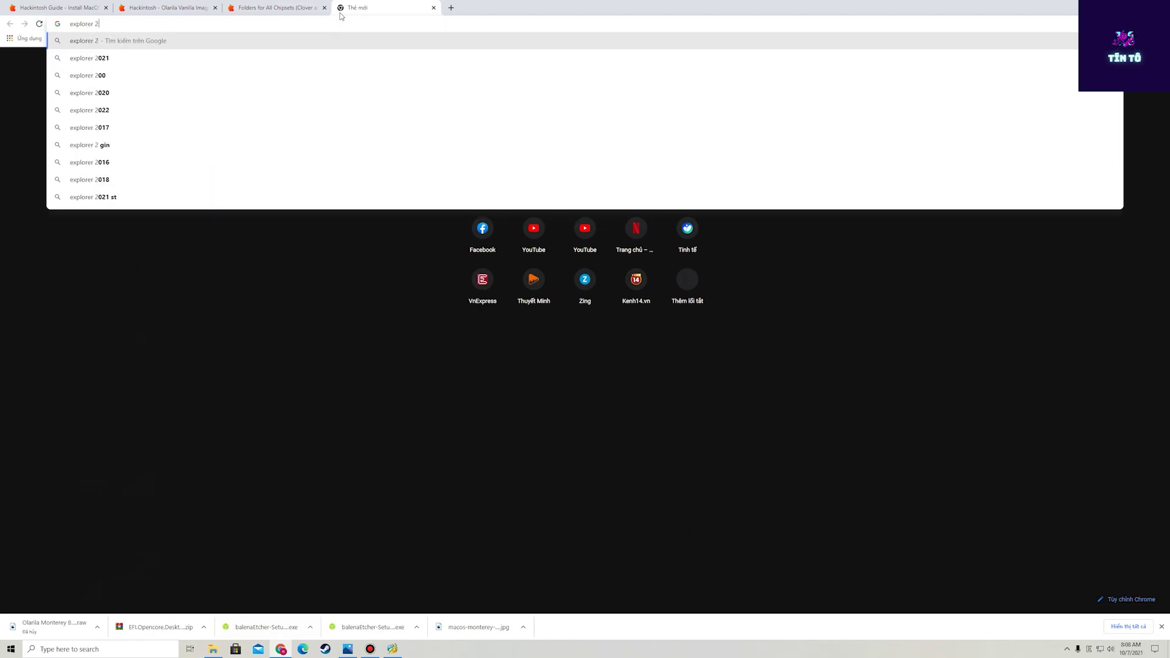
{"action": "key", "text": "BackSpace"}
{"action": "type", "text": "+"}
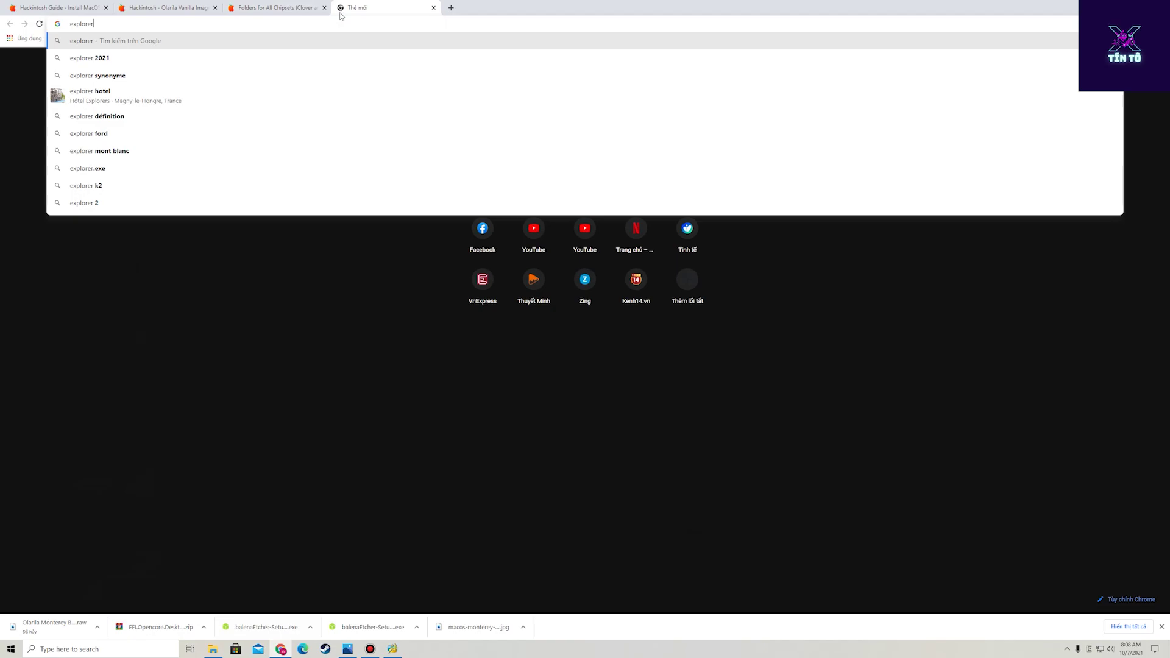
{"action": "key", "text": "Return"}
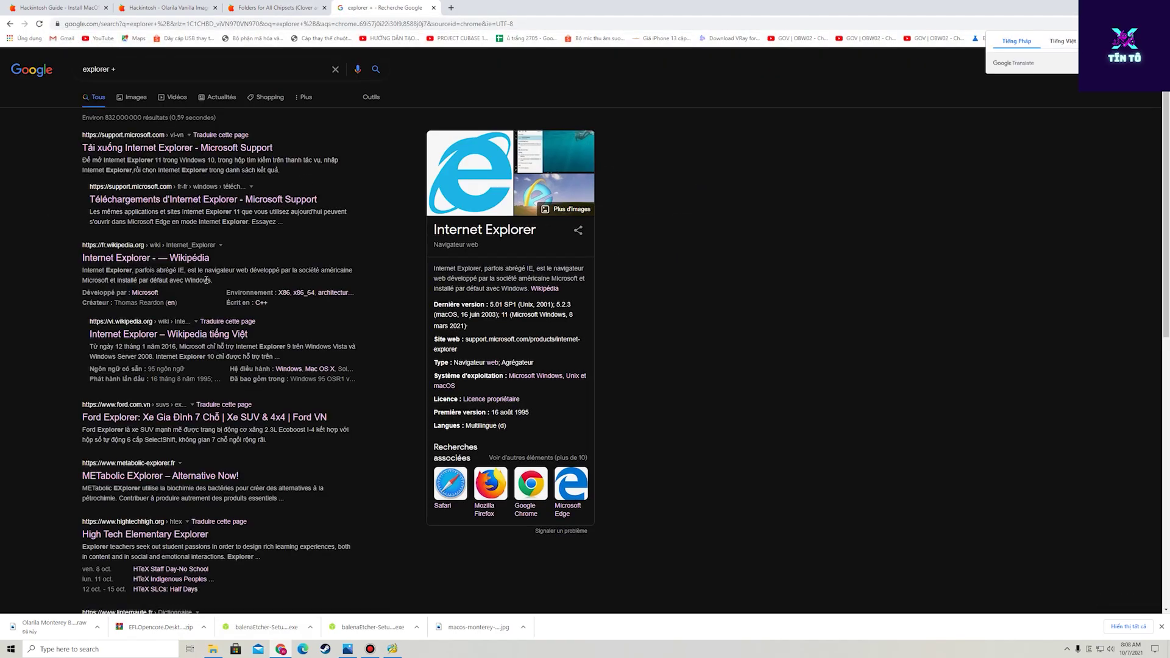
{"action": "scroll", "coordinate": [260, 393], "scroll_direction": "down", "scroll_amount": 3}
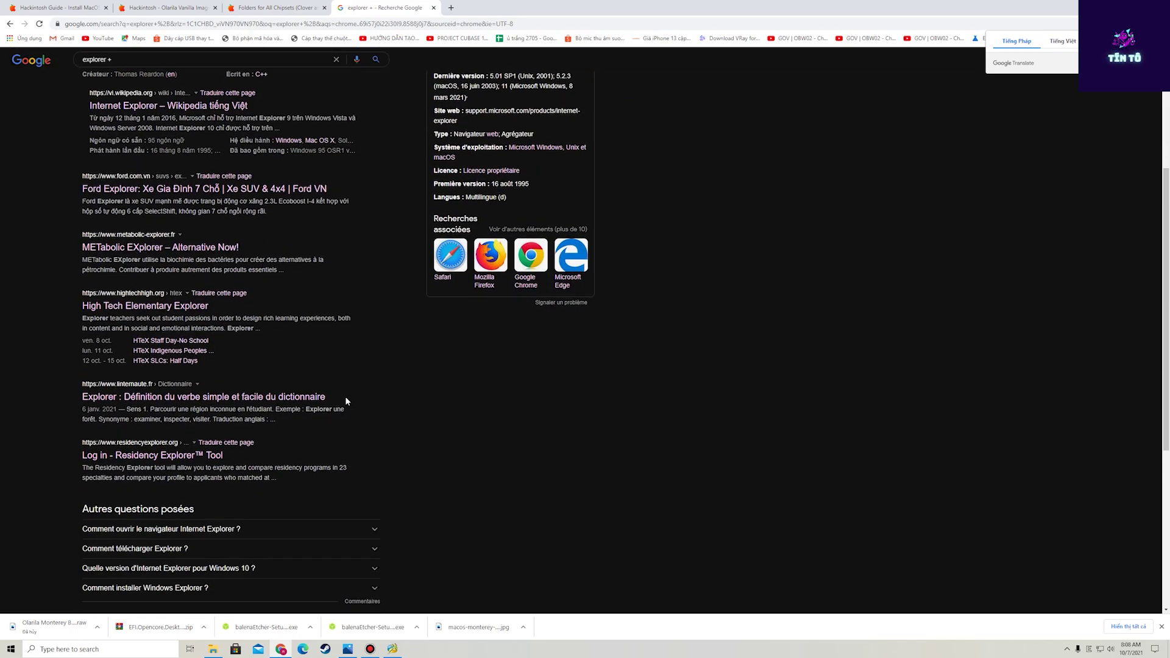
{"action": "scroll", "coordinate": [346, 398], "scroll_direction": "up", "scroll_amount": 3}
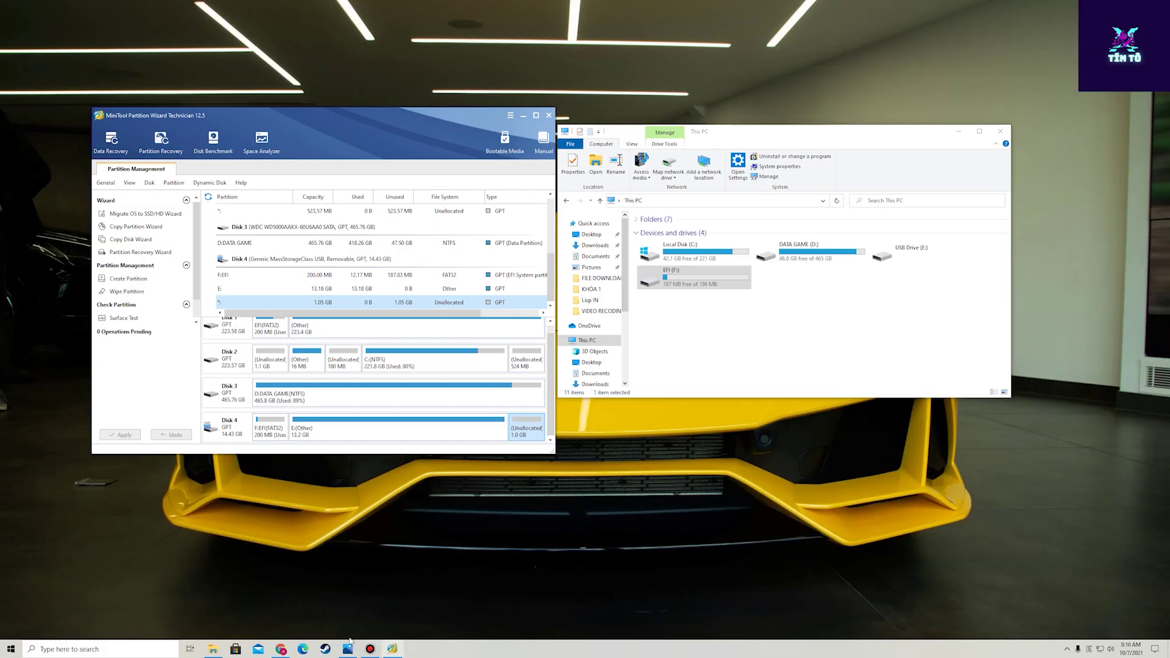
Download the 64-bit build of Explorer++ 1.3.5 (stable) from the Explorer++ download page in Chrome.
{"action": "left_click", "coordinate": [281, 649]}
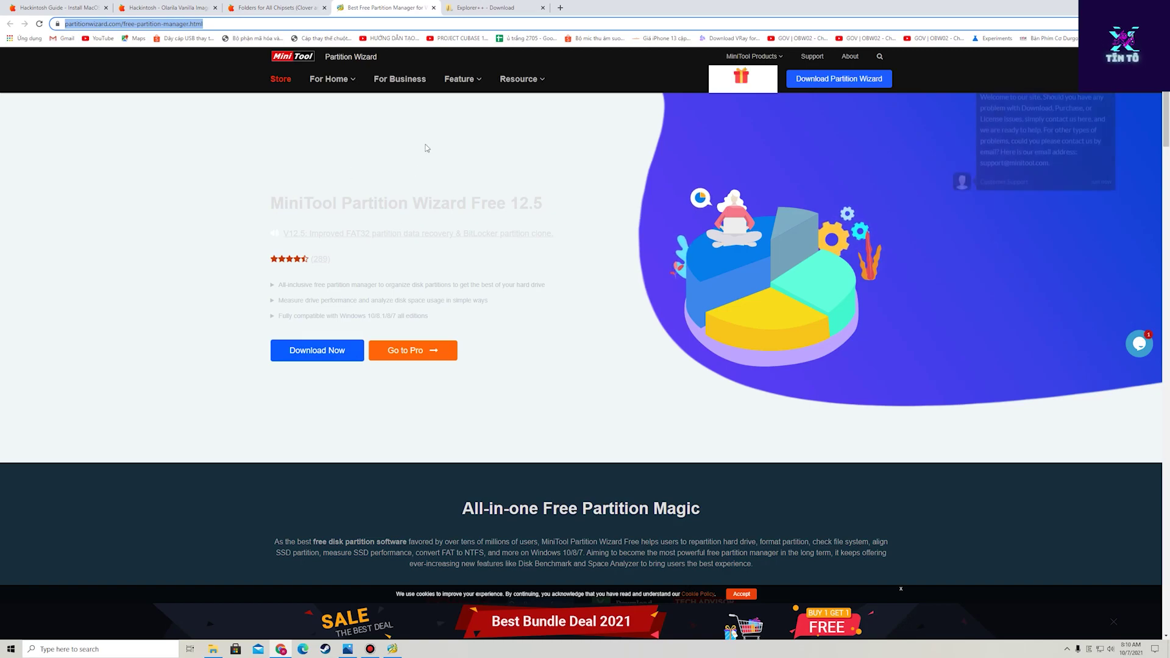
{"action": "left_click", "coordinate": [481, 7]}
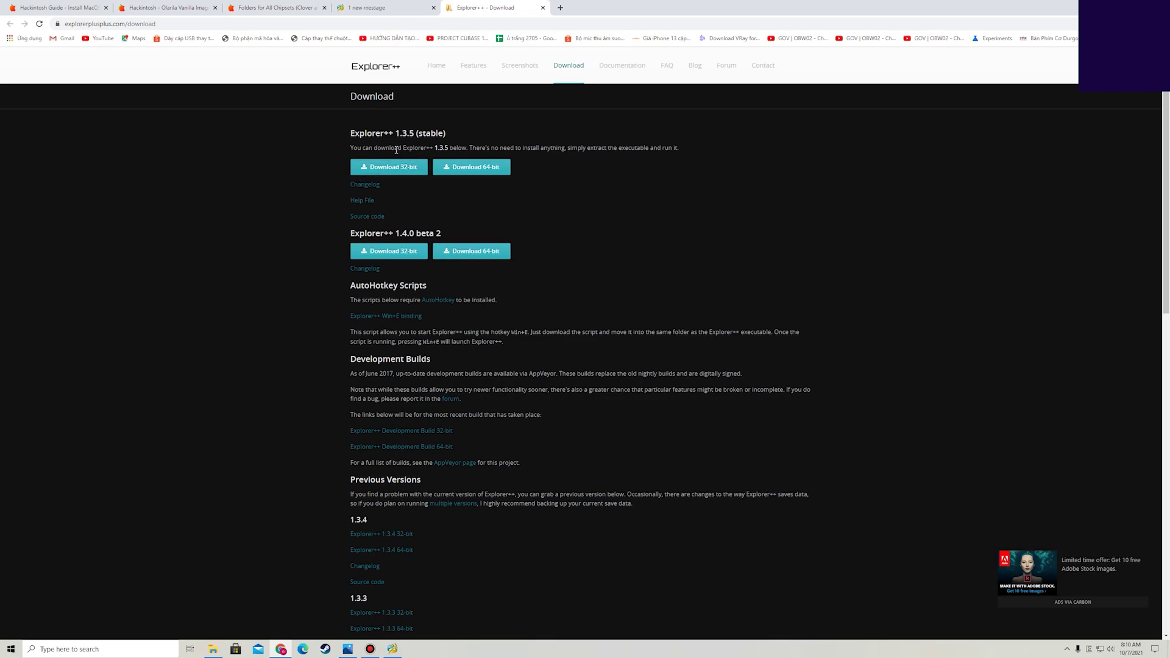
{"action": "left_click", "coordinate": [477, 173]}
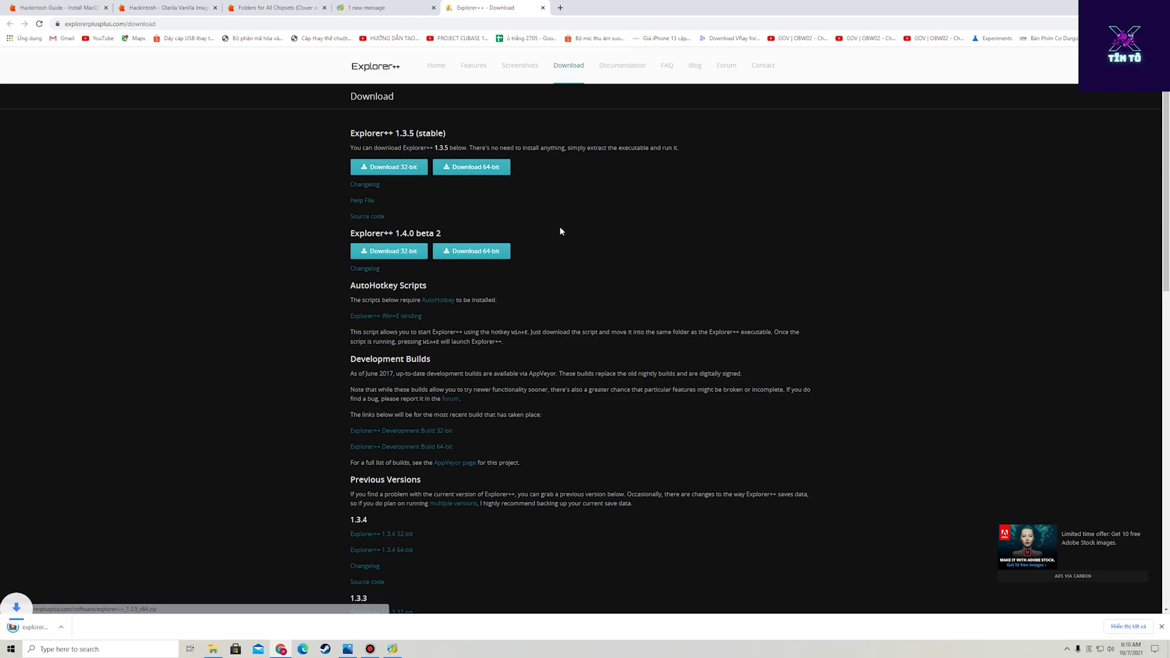
Extract the explorer++_1.3.5_x64 archive in the FILE DOWNLOAD folder into a folder of its own name.
{"action": "key", "text": "super+e"}
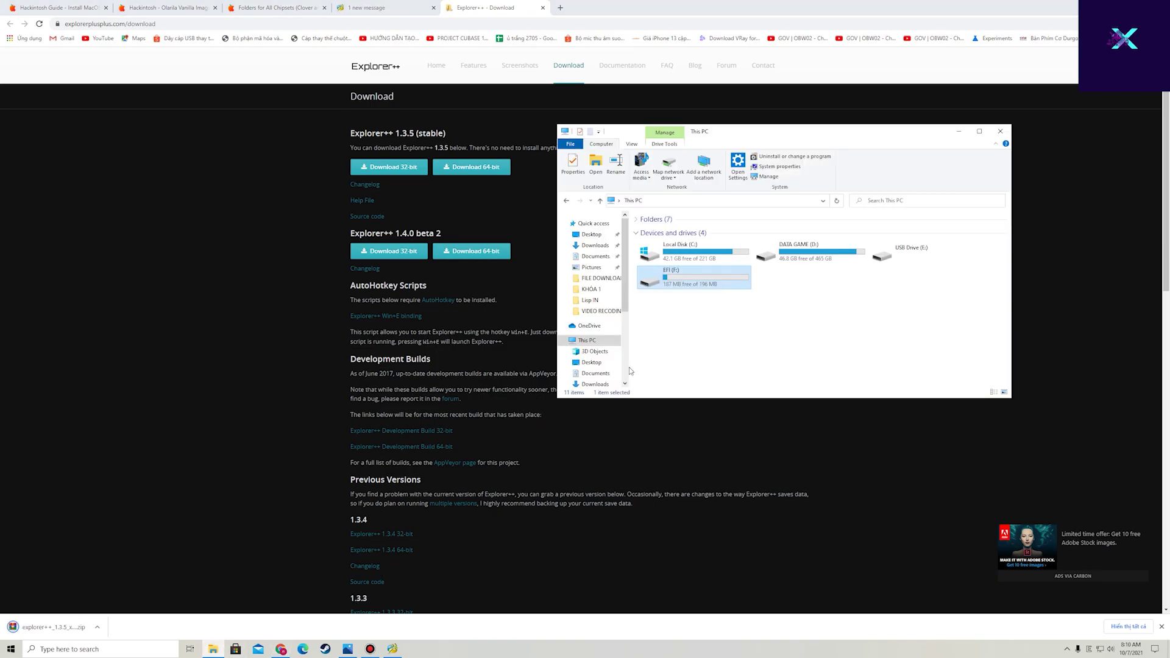
{"action": "left_click", "coordinate": [600, 277]}
{"action": "left_click", "coordinate": [670, 258]}
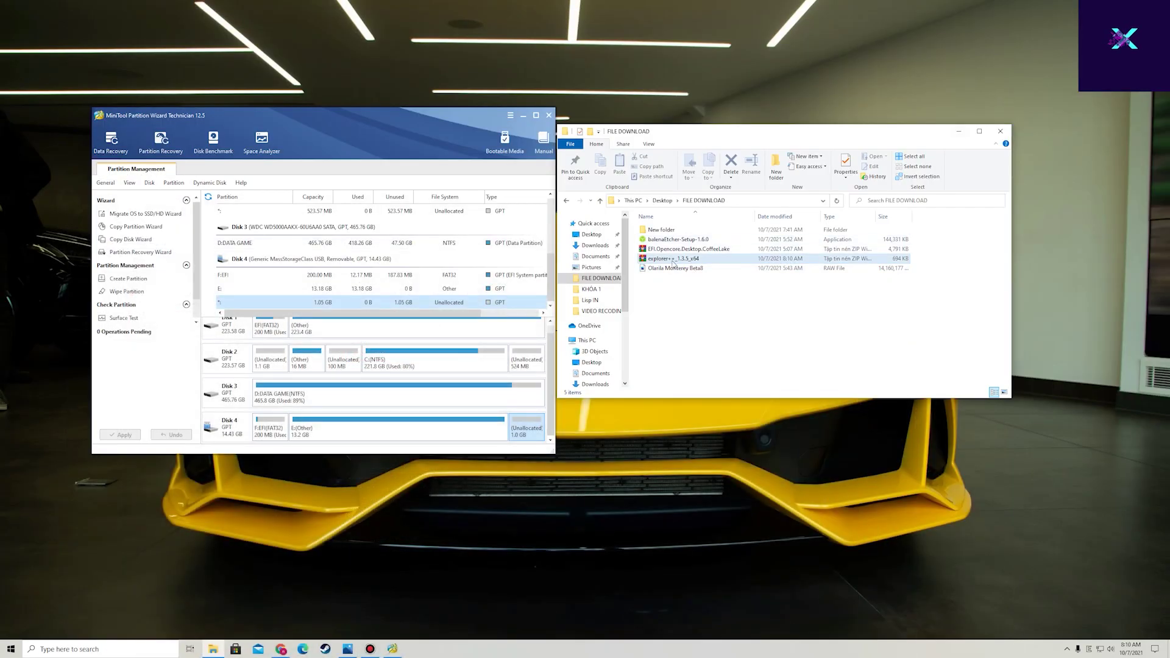
{"action": "left_click", "coordinate": [672, 261]}
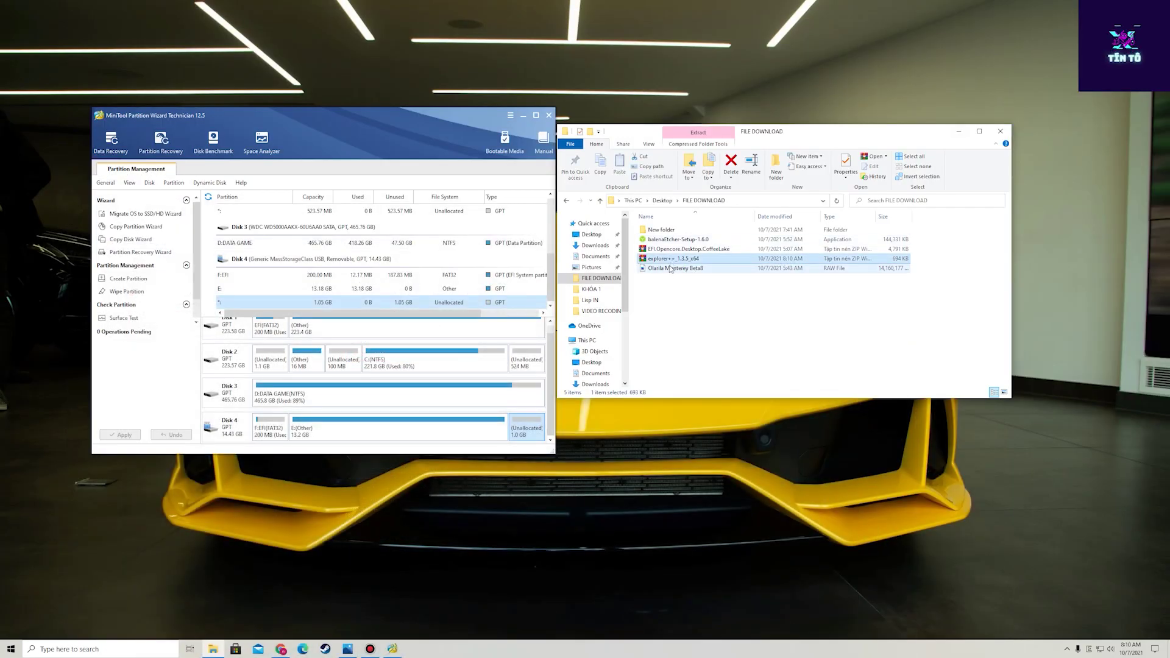
{"action": "right_click", "coordinate": [669, 260]}
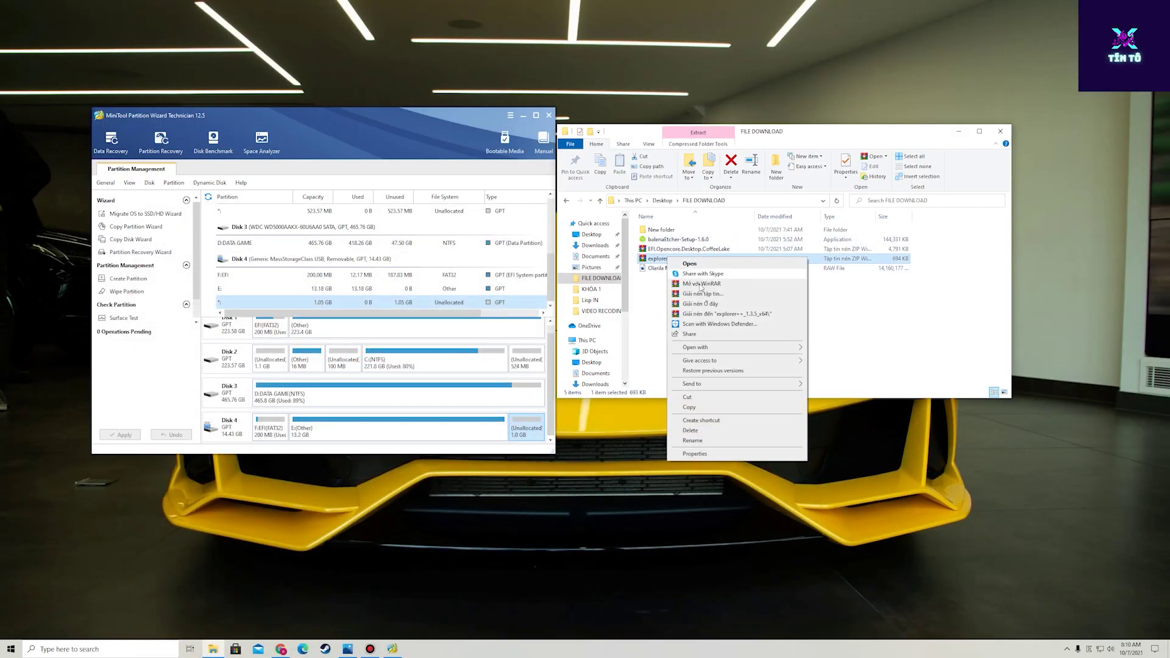
{"action": "left_click", "coordinate": [714, 314]}
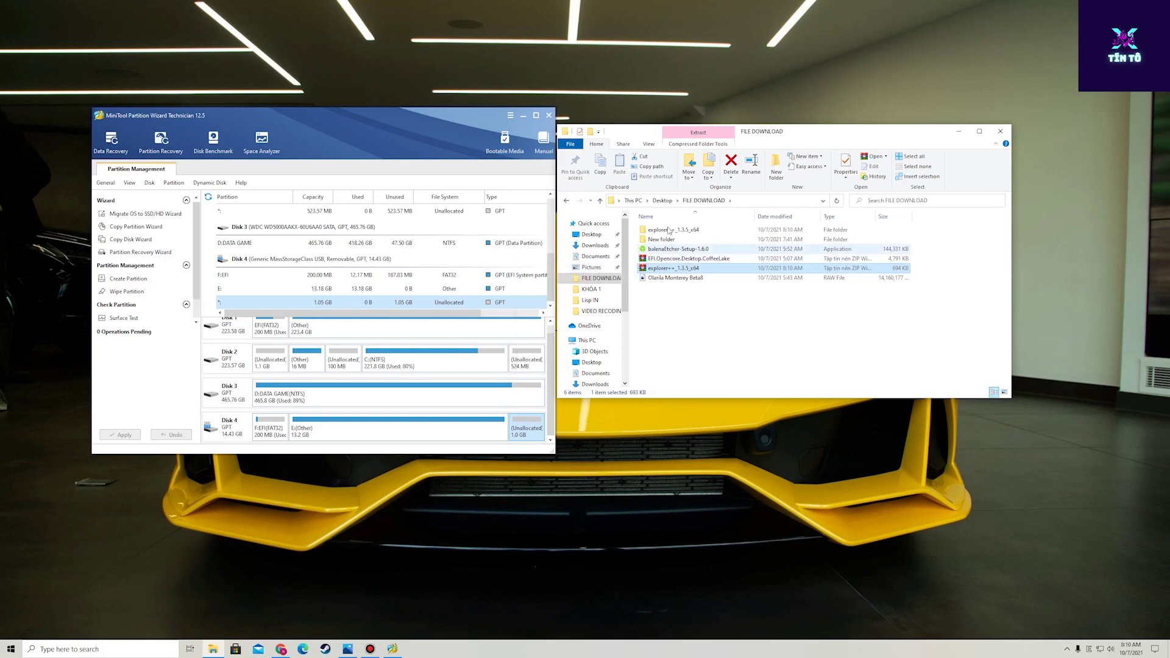
Run the extracted Explorer++ as administrator and show the EFI folder on the EFI (F:) drive.
{"action": "double_click", "coordinate": [656, 230]}
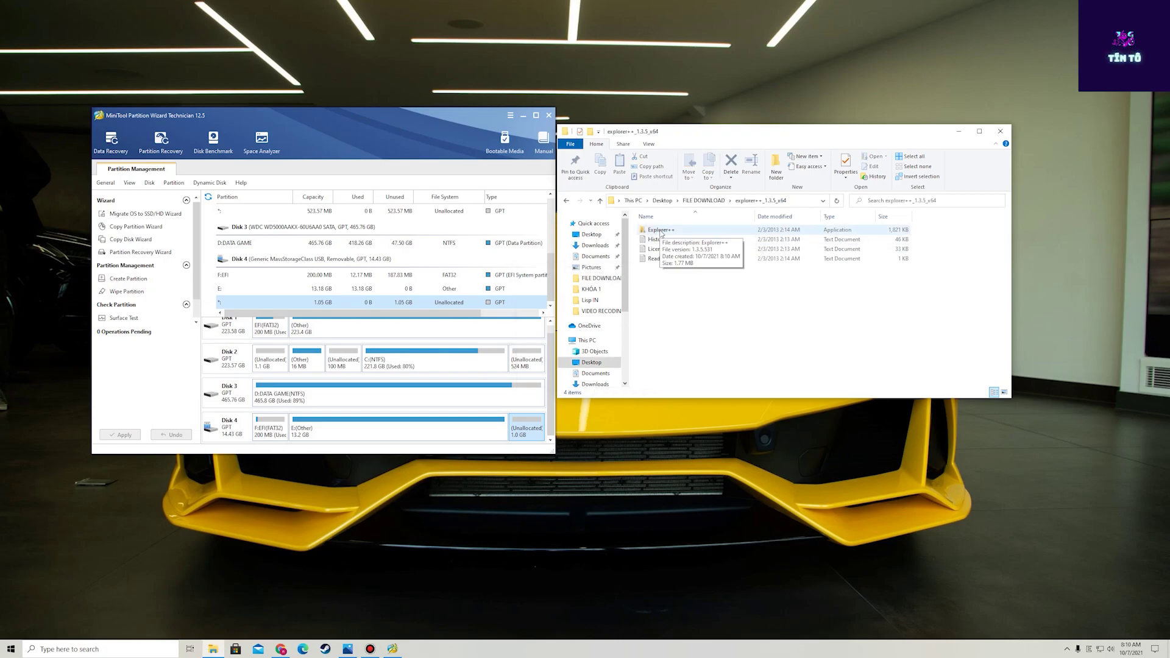
{"action": "right_click", "coordinate": [659, 232]}
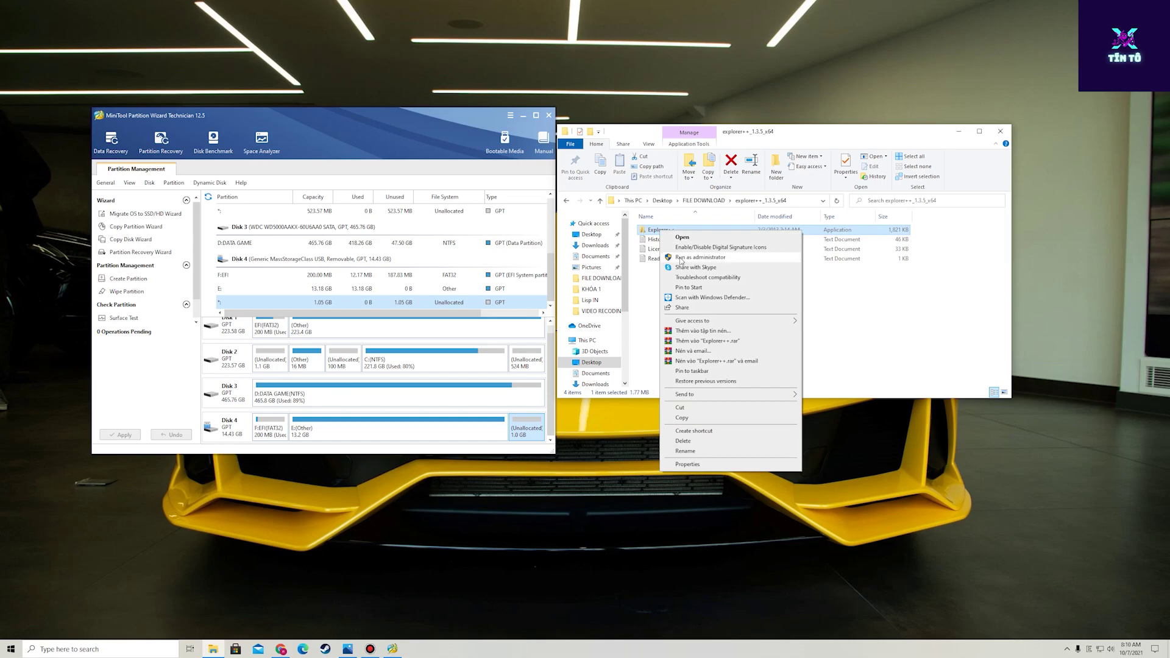
{"action": "left_click", "coordinate": [680, 260]}
{"action": "left_click_drag", "start_coordinate": [705, 217], "coordinate": [824, 154]}
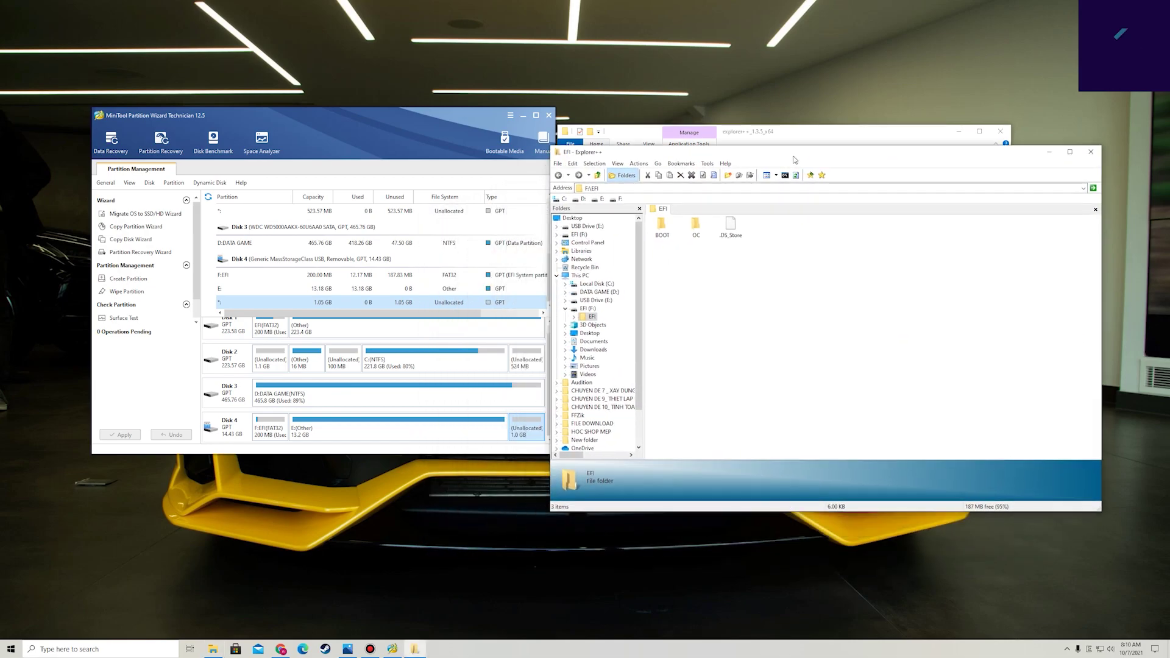
{"action": "left_click", "coordinate": [592, 317]}
{"action": "left_click_drag", "start_coordinate": [727, 153], "coordinate": [816, 323]}
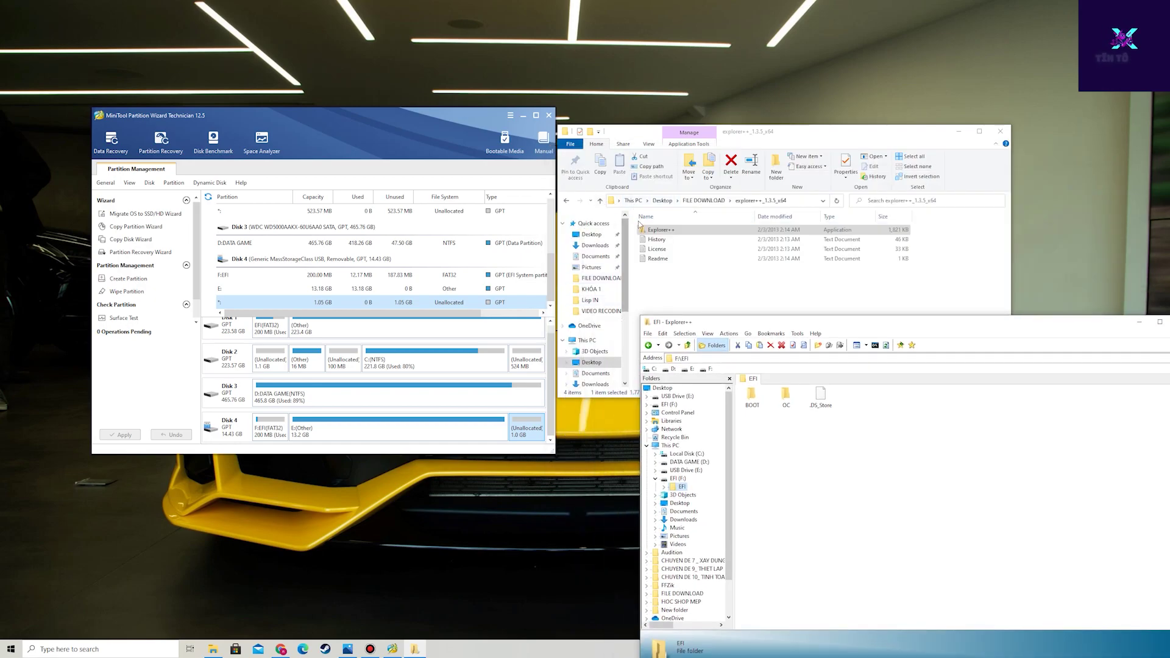
Show This PC in File Explorer beside the Explorer++ window and examine the EFI (F:) drive listed there.
{"action": "left_click", "coordinate": [587, 340]}
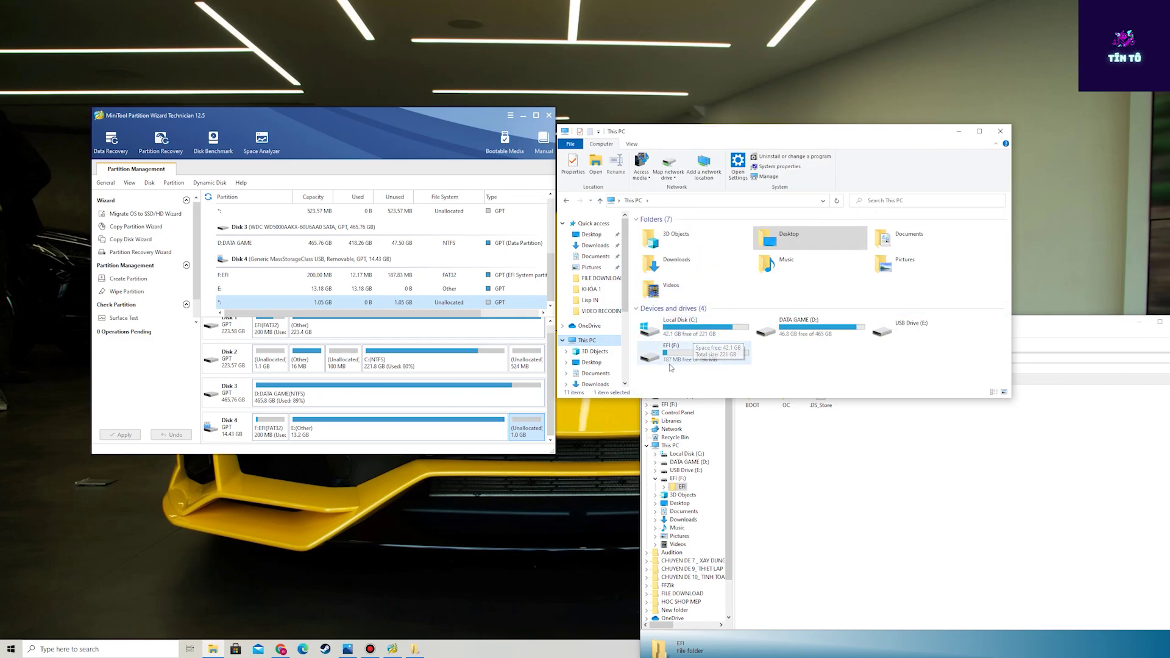
{"action": "left_click", "coordinate": [741, 401]}
{"action": "left_click_drag", "start_coordinate": [772, 323], "coordinate": [725, 380]}
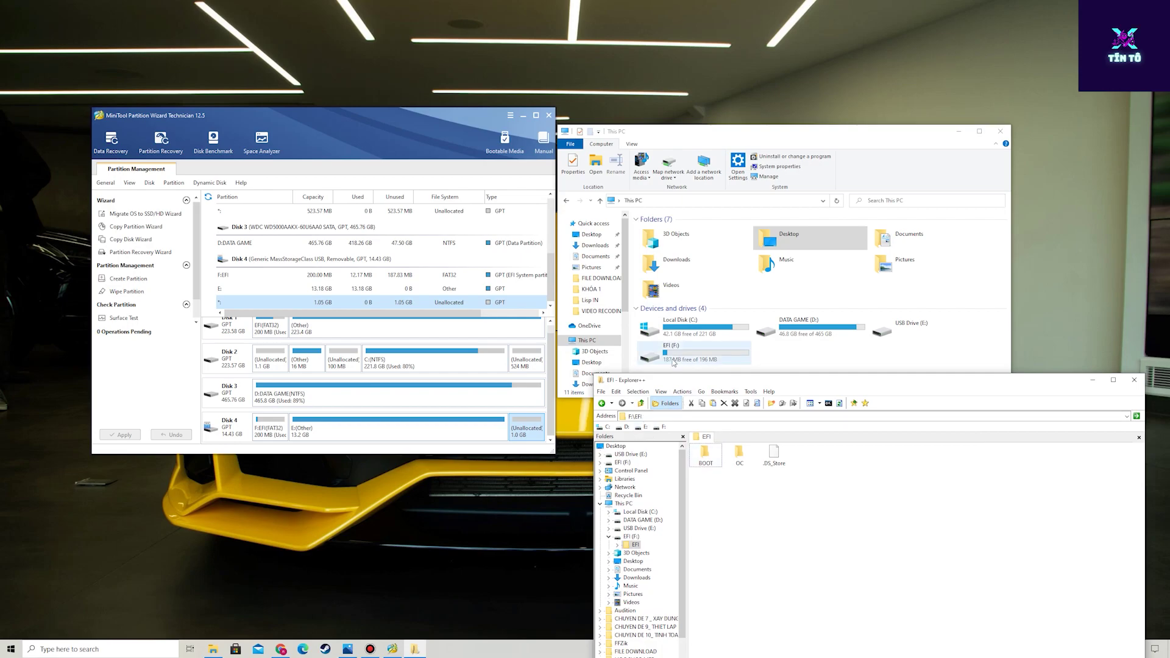
{"action": "left_click_drag", "start_coordinate": [626, 268], "coordinate": [625, 338]}
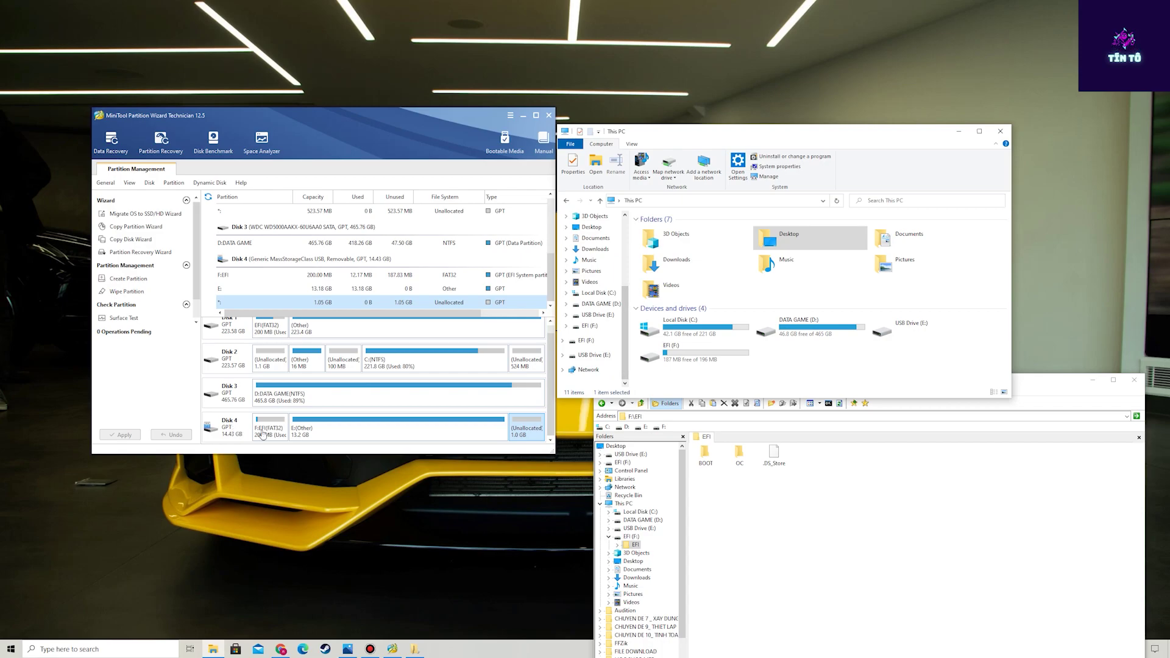
Extract the EFI.Opencore.Desktop.CoffeeLake archive in FILE DOWNLOAD into its own folder and inspect the EFI folder inside.
{"action": "scroll", "coordinate": [598, 284], "scroll_direction": "up", "scroll_amount": 3}
{"action": "left_click", "coordinate": [601, 227]}
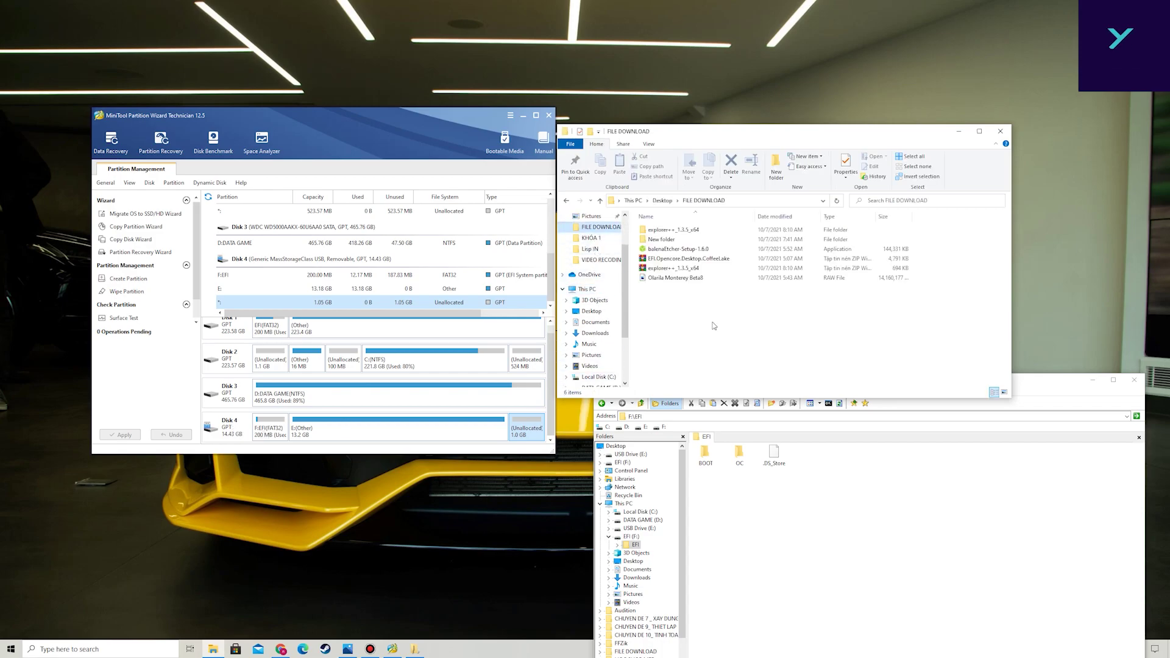
{"action": "left_click", "coordinate": [676, 259]}
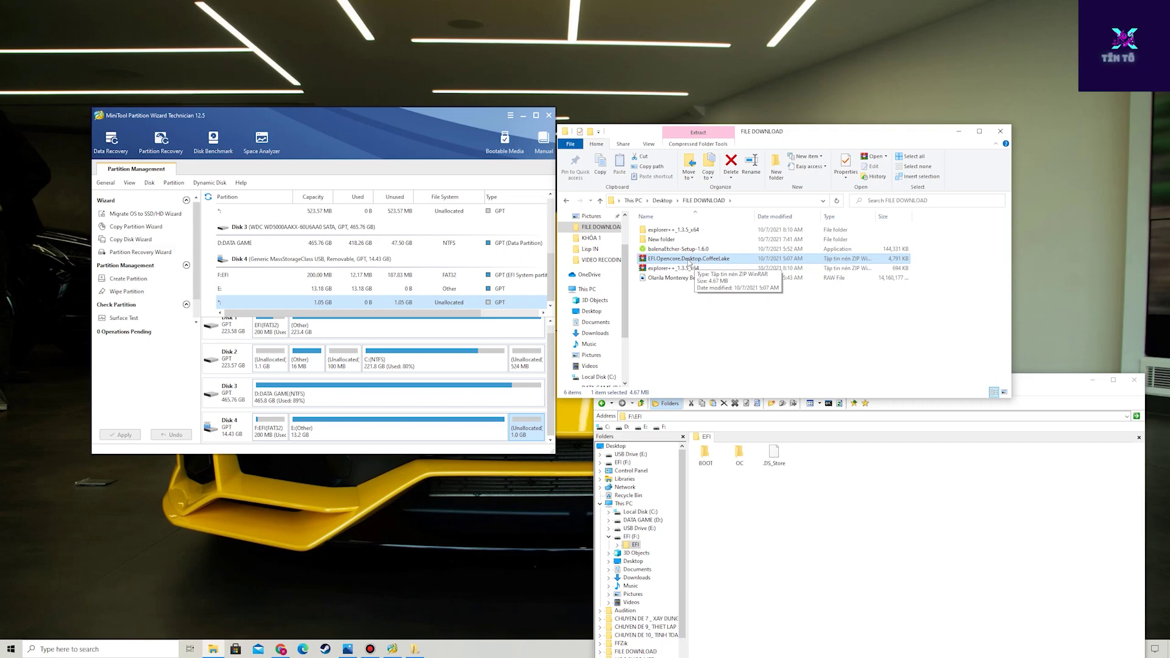
{"action": "right_click", "coordinate": [677, 258]}
{"action": "left_click", "coordinate": [701, 314]}
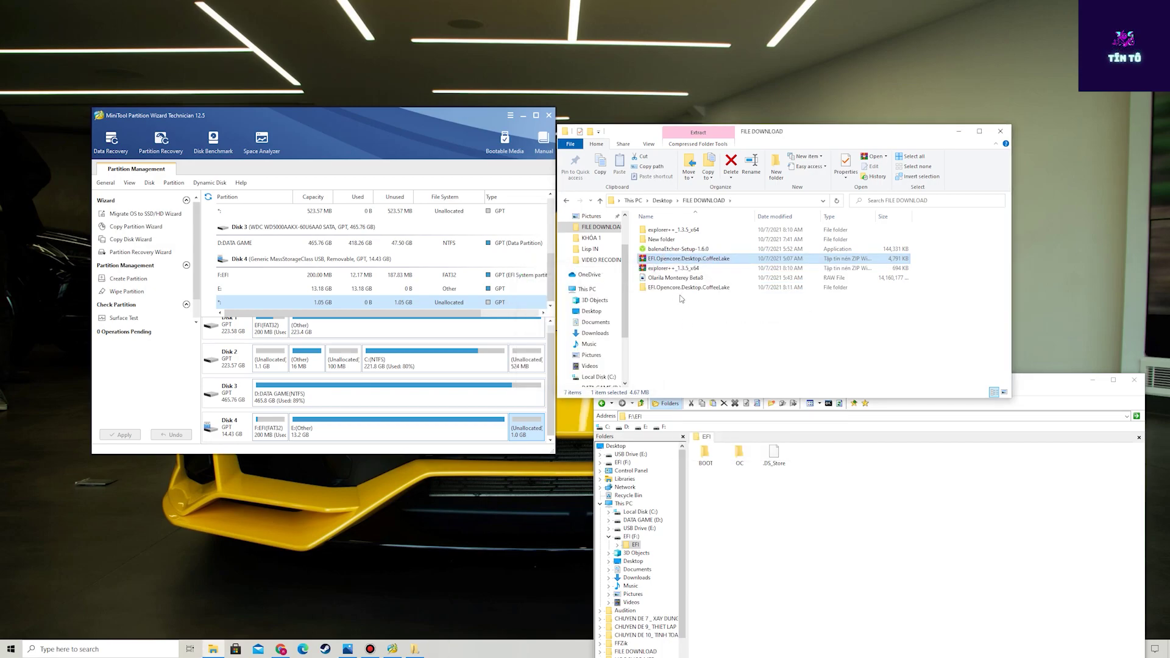
{"action": "double_click", "coordinate": [681, 288]}
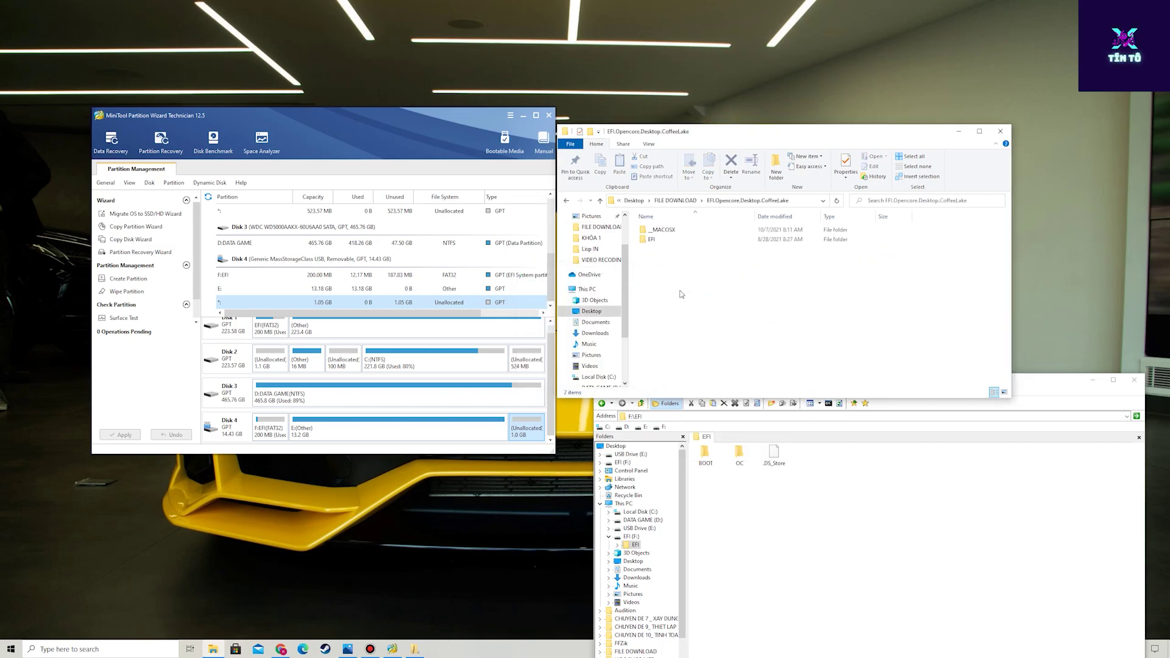
{"action": "double_click", "coordinate": [653, 240]}
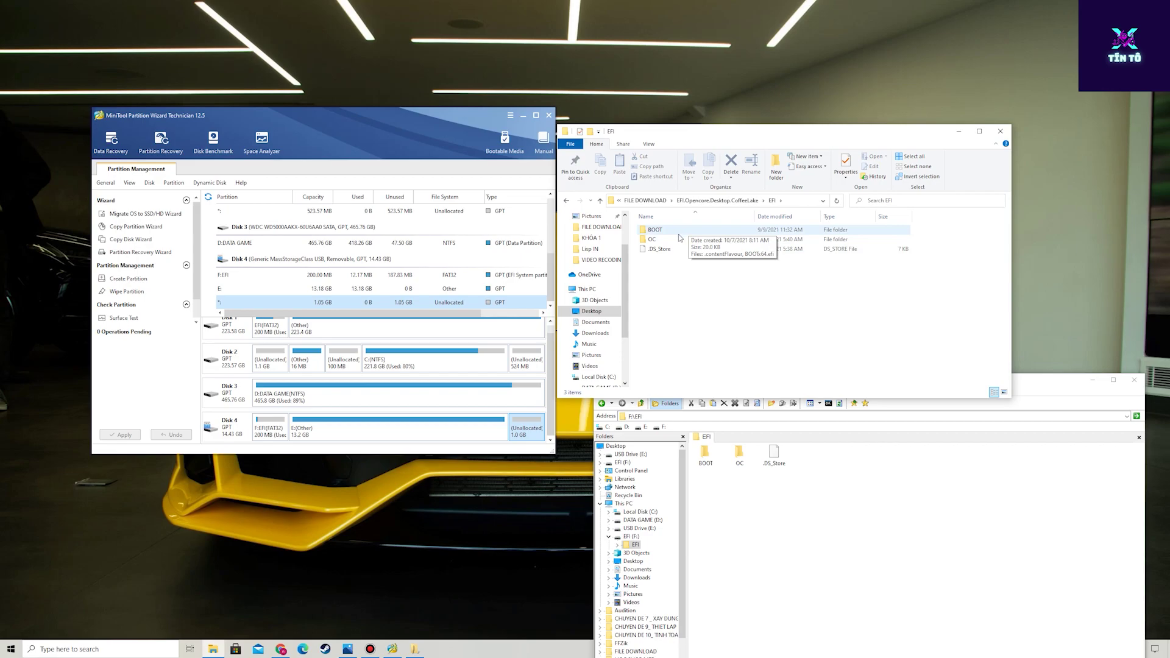
{"action": "left_click", "coordinate": [600, 201]}
Permanently delete the BOOT and OC folders from the EFI folder on the F: drive in Explorer++.
{"action": "left_click", "coordinate": [729, 489]}
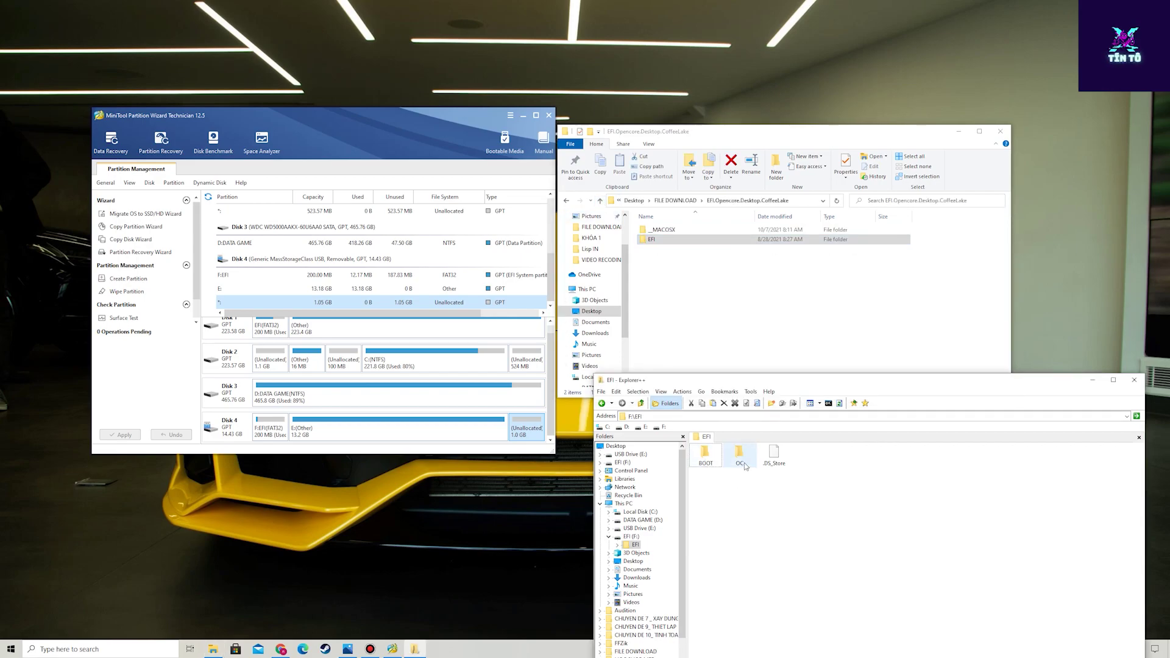
{"action": "left_click_drag", "start_coordinate": [743, 485], "coordinate": [708, 457]}
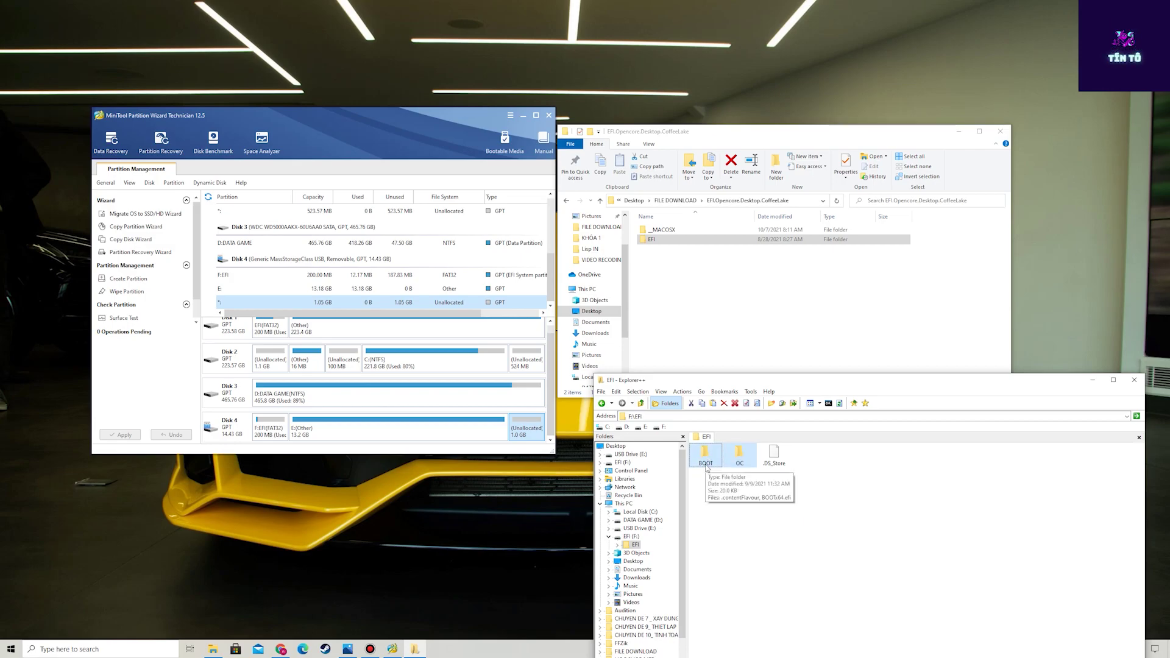
{"action": "right_click", "coordinate": [707, 467]}
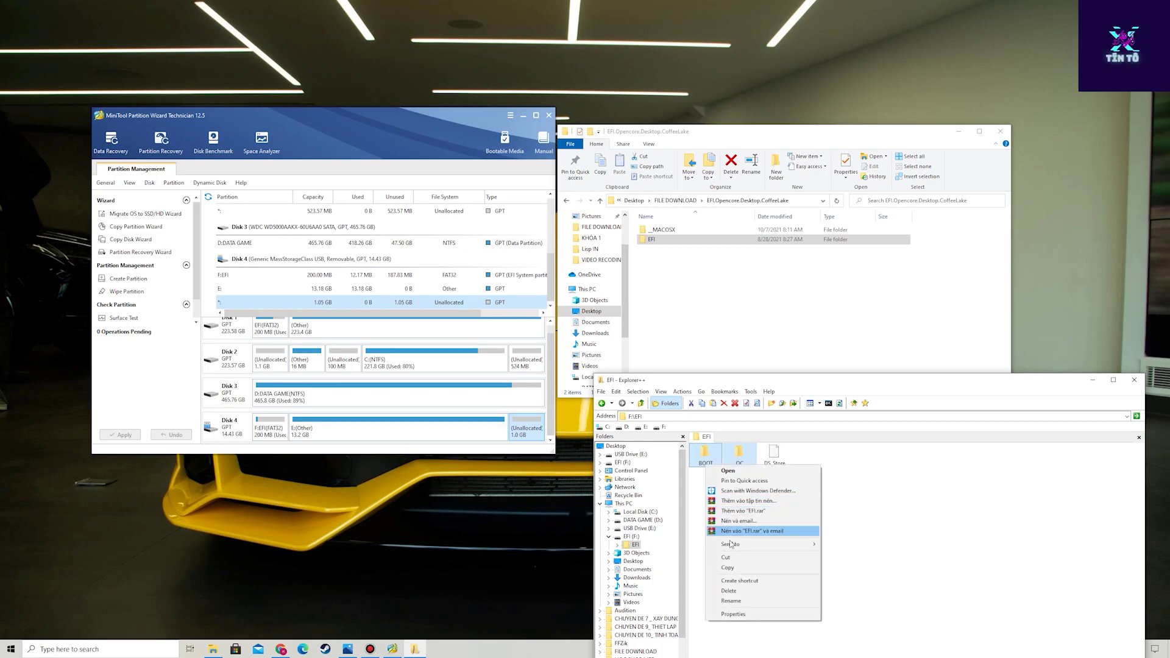
{"action": "left_click", "coordinate": [736, 591]}
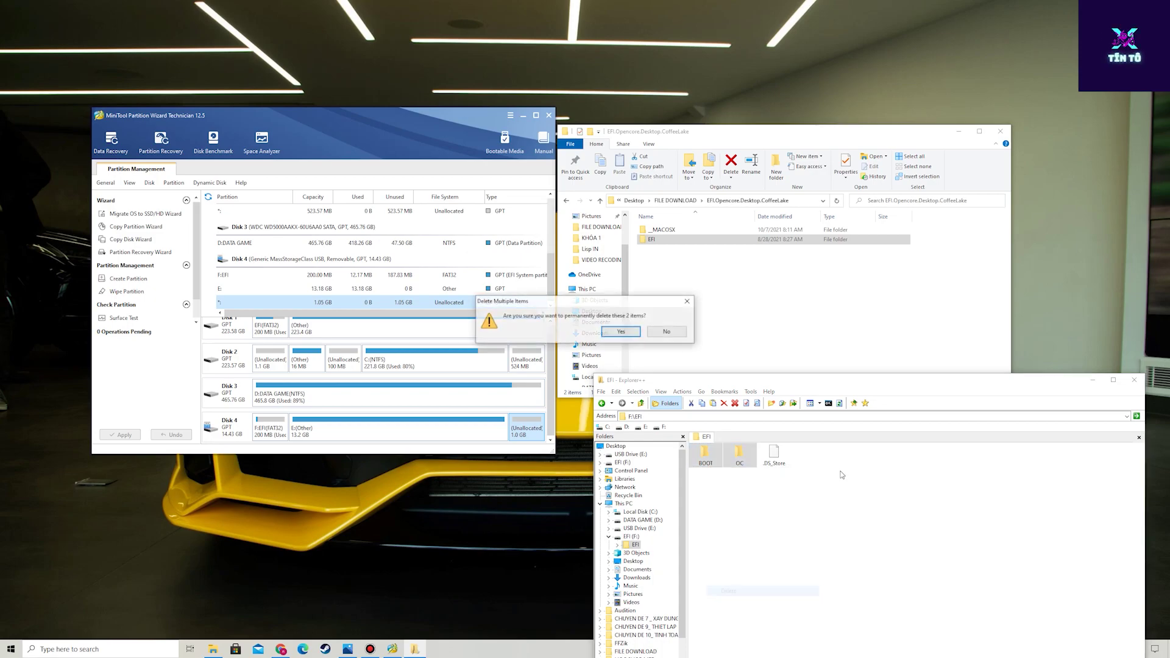
{"action": "left_click", "coordinate": [624, 336]}
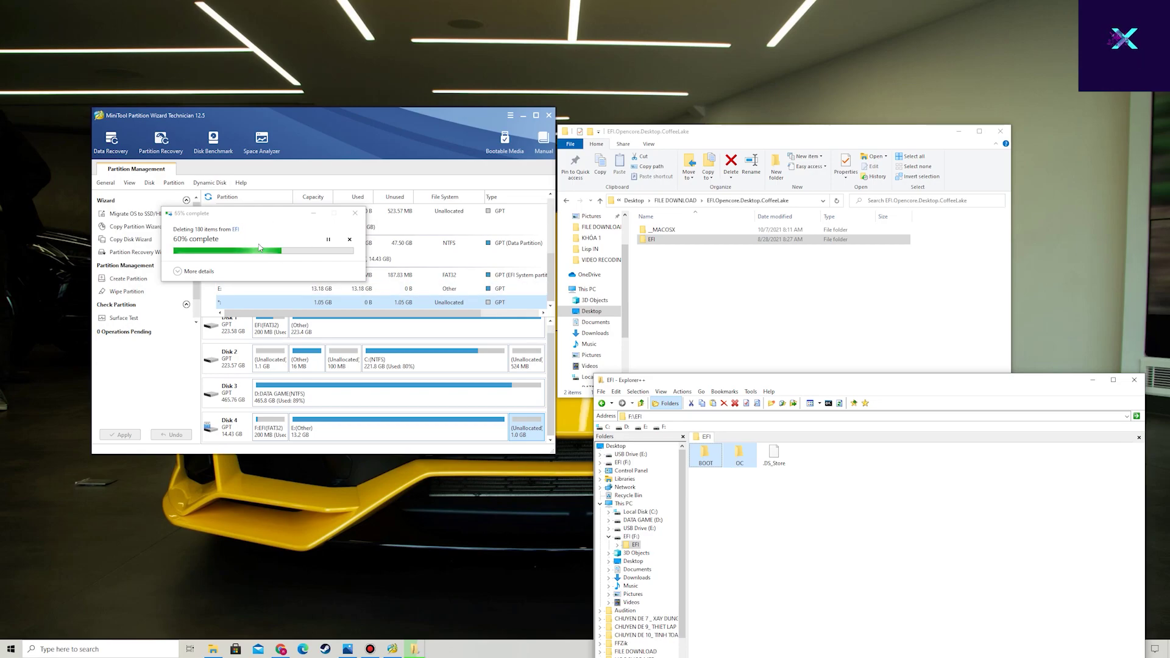
Copy the BOOT and OC folders from the extracted EFI.Opencore.Desktop.CoffeeLake EFI folder into F:\EFI in Explorer++.
{"action": "right_click", "coordinate": [736, 471]}
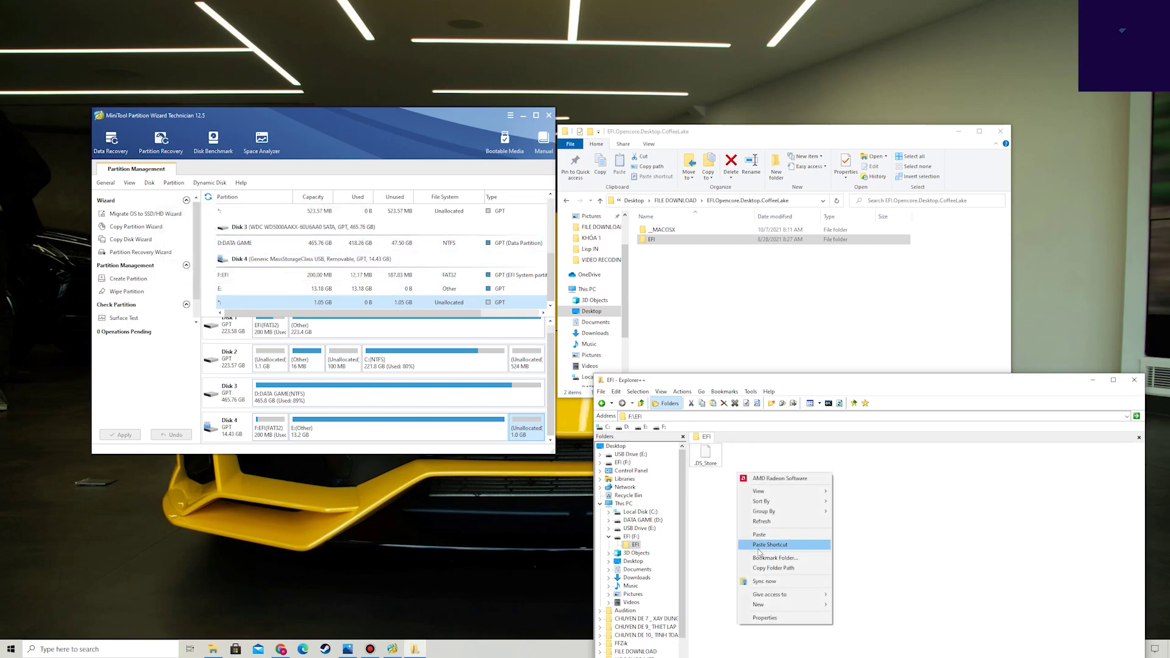
{"action": "left_click", "coordinate": [780, 534]}
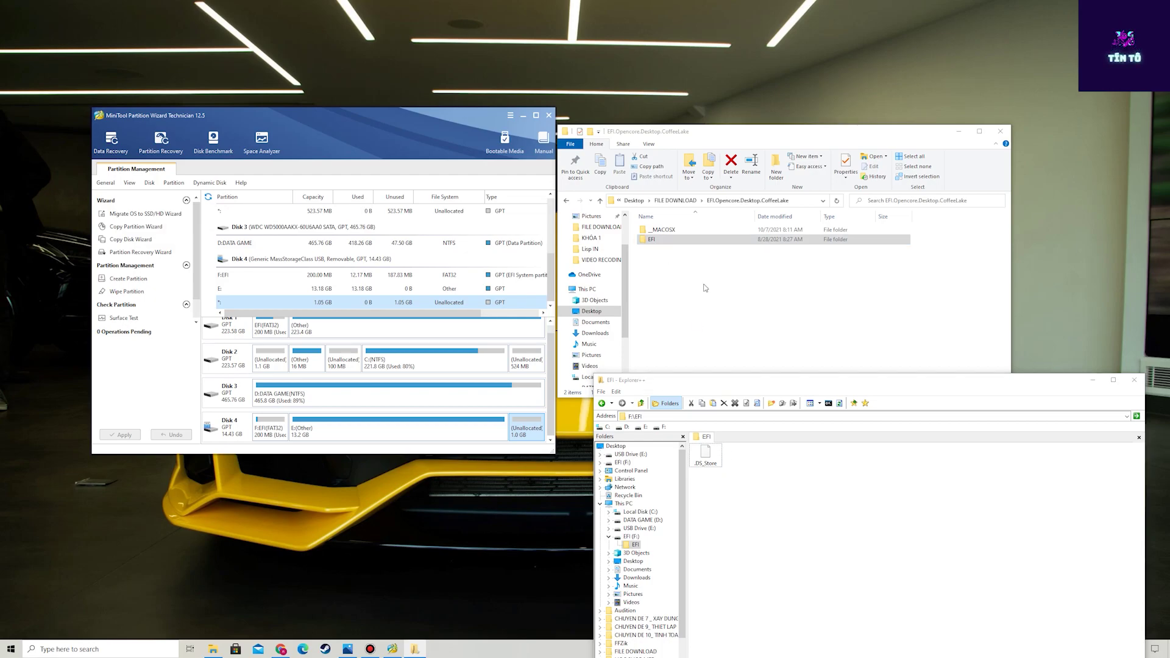
{"action": "left_click", "coordinate": [749, 256]}
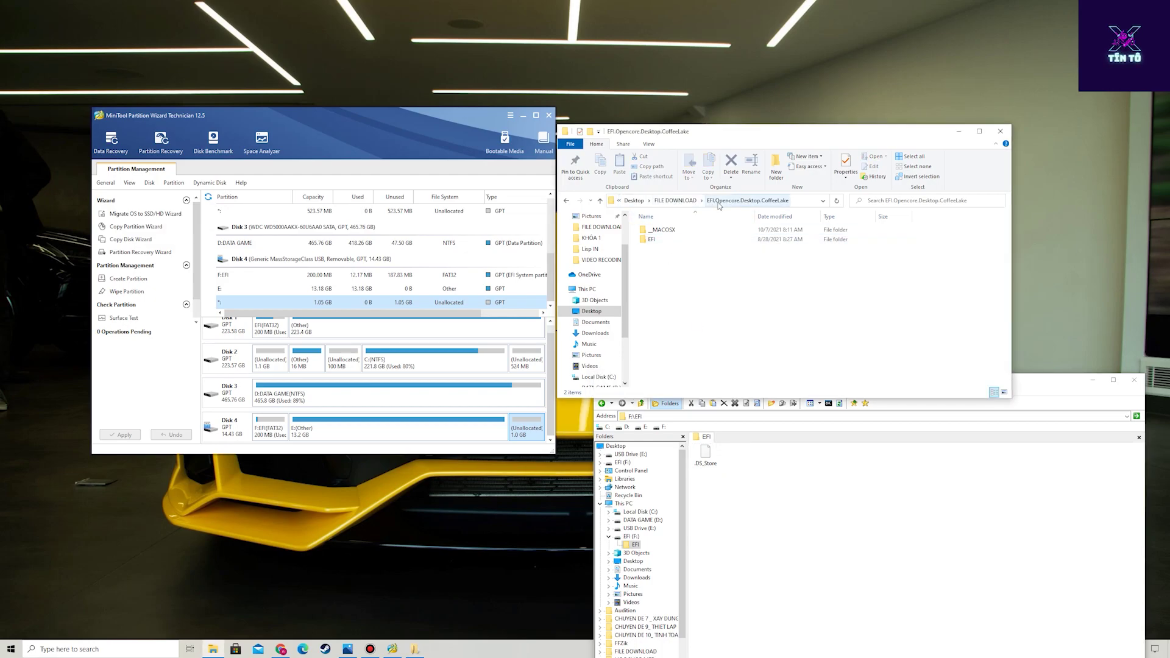
{"action": "double_click", "coordinate": [659, 239]}
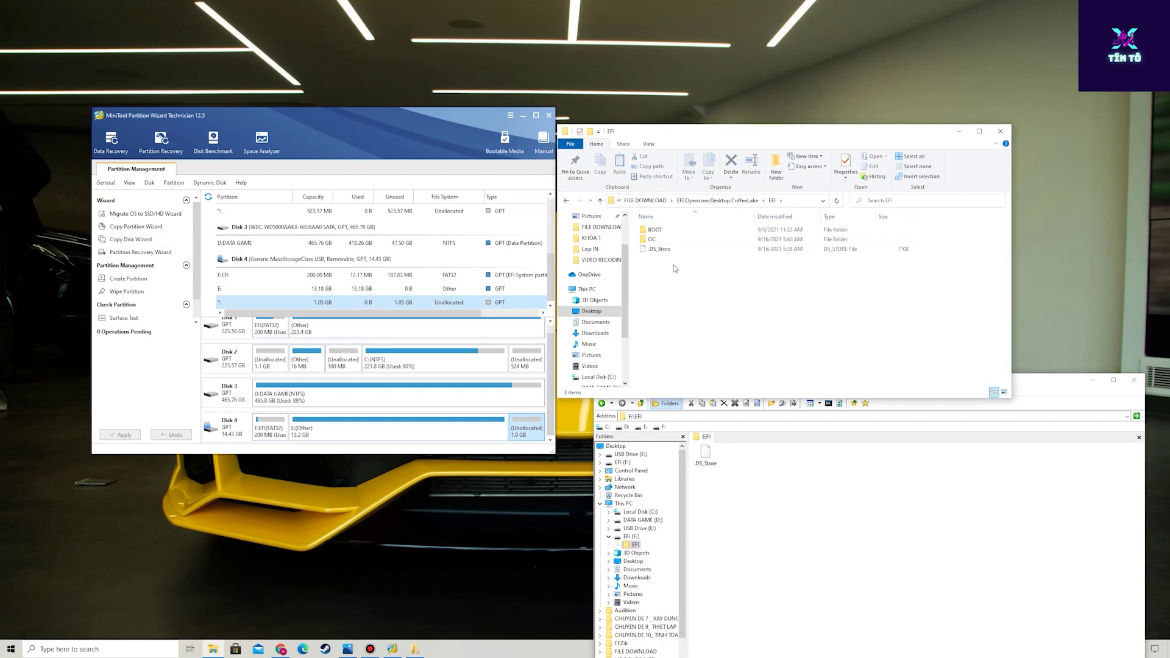
{"action": "left_click", "coordinate": [655, 240]}
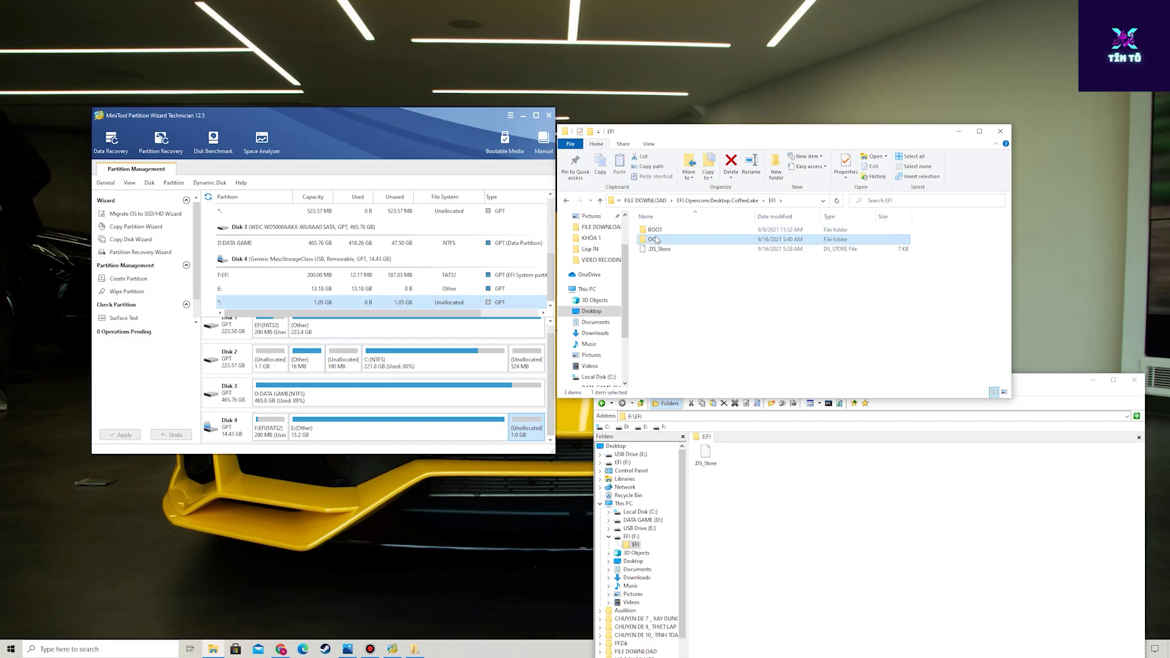
{"action": "left_click", "coordinate": [657, 232]}
{"action": "left_click", "coordinate": [662, 240], "text": "ctrl"}
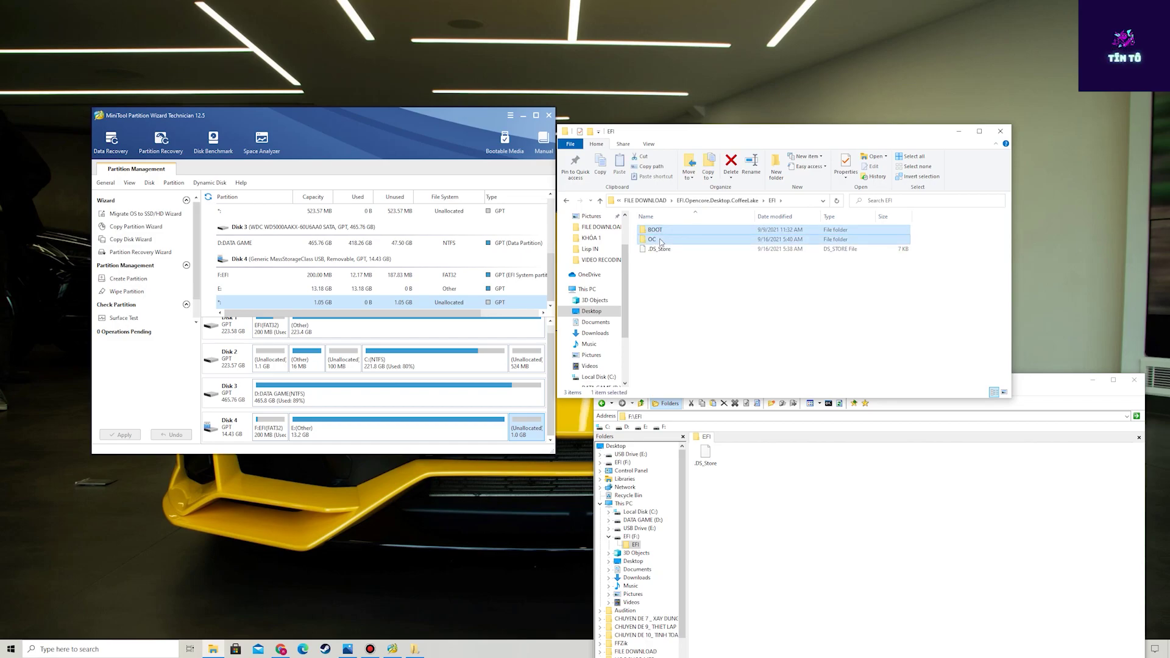
{"action": "right_click", "coordinate": [662, 243]}
{"action": "left_click", "coordinate": [679, 368]}
{"action": "left_click", "coordinate": [744, 509]}
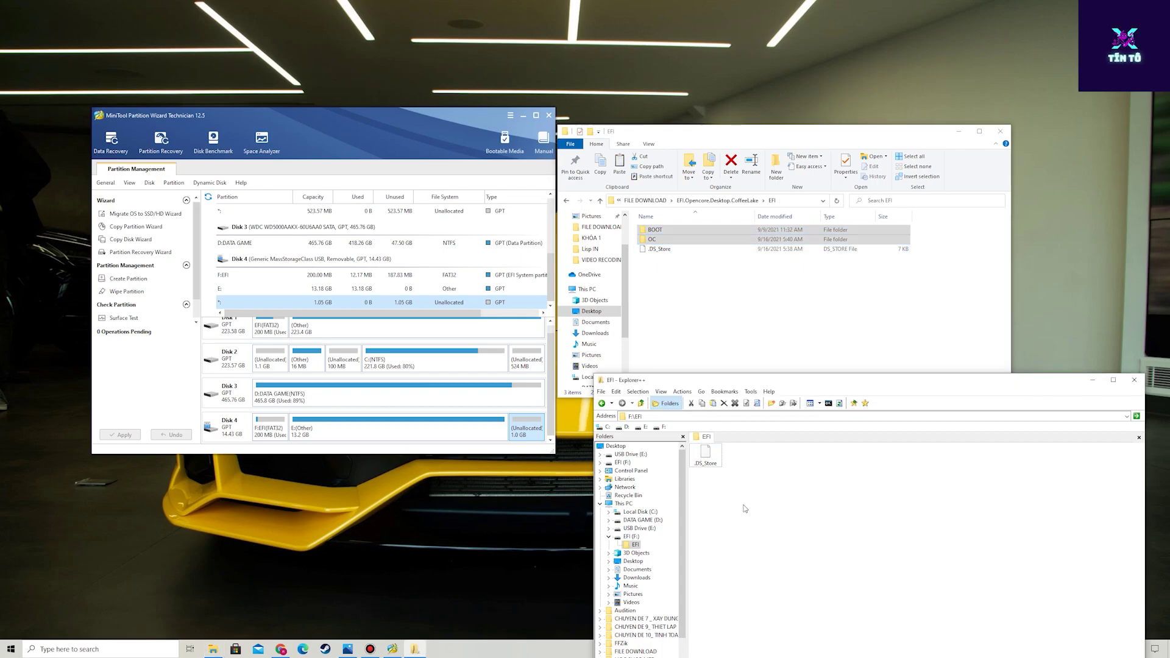
{"action": "right_click", "coordinate": [784, 485]}
{"action": "left_click", "coordinate": [803, 543]}
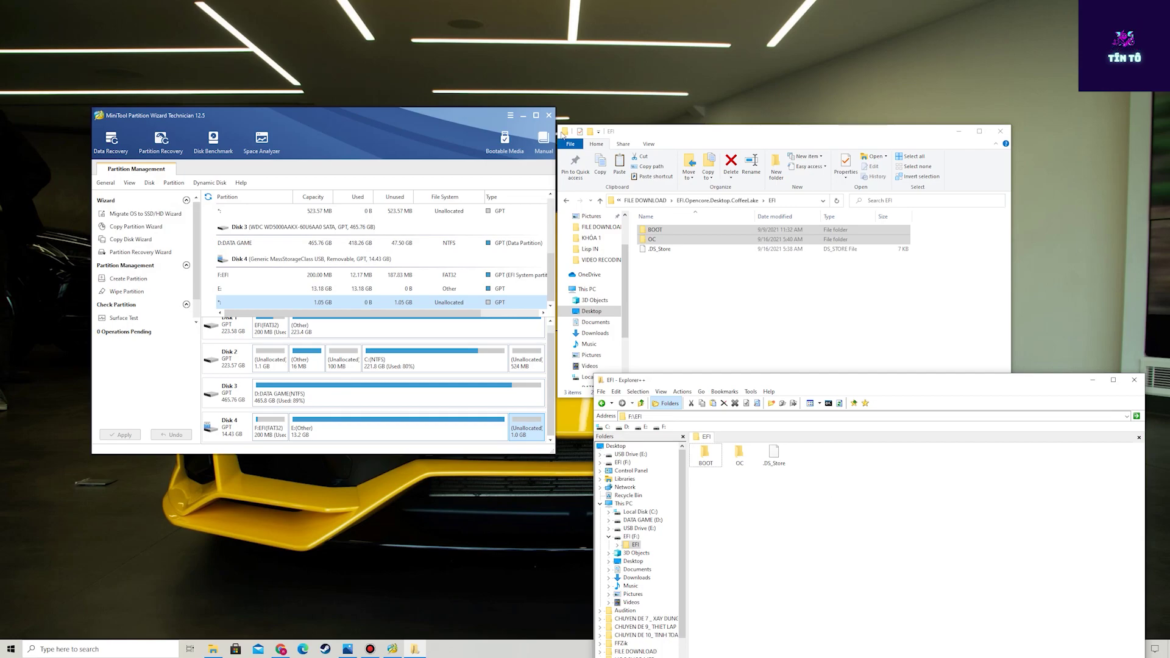
Quit MiniTool Partition Wizard and close the remaining file manager windows.
{"action": "left_click", "coordinate": [549, 116]}
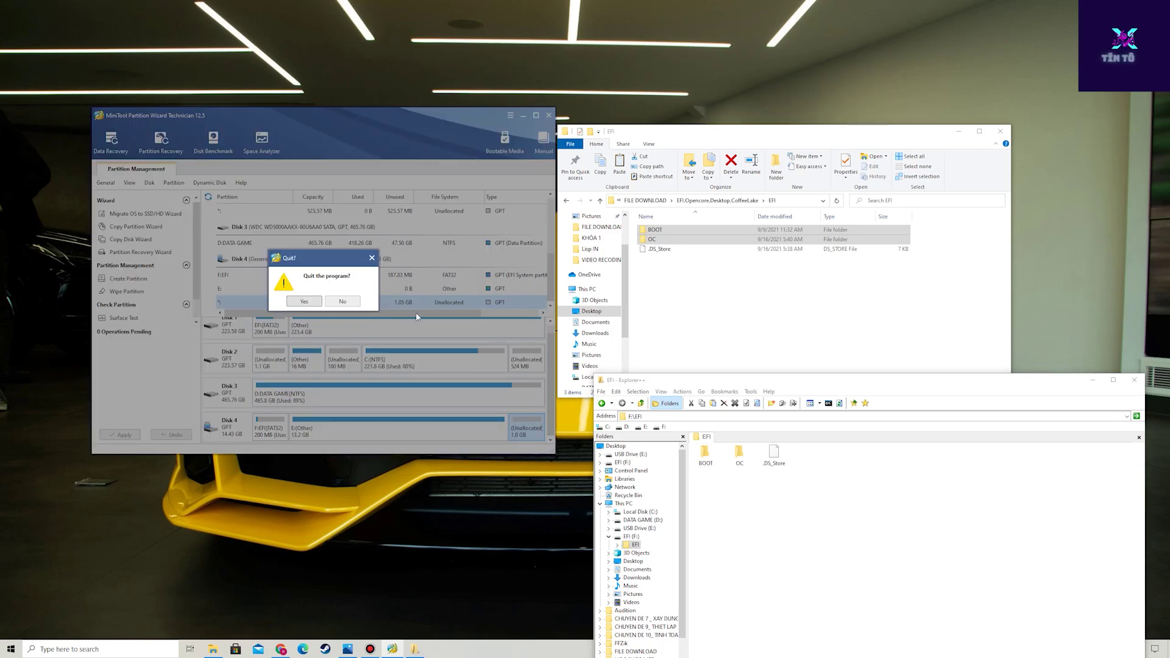
{"action": "left_click", "coordinate": [304, 302]}
{"action": "left_click_drag", "start_coordinate": [968, 383], "coordinate": [709, 154]}
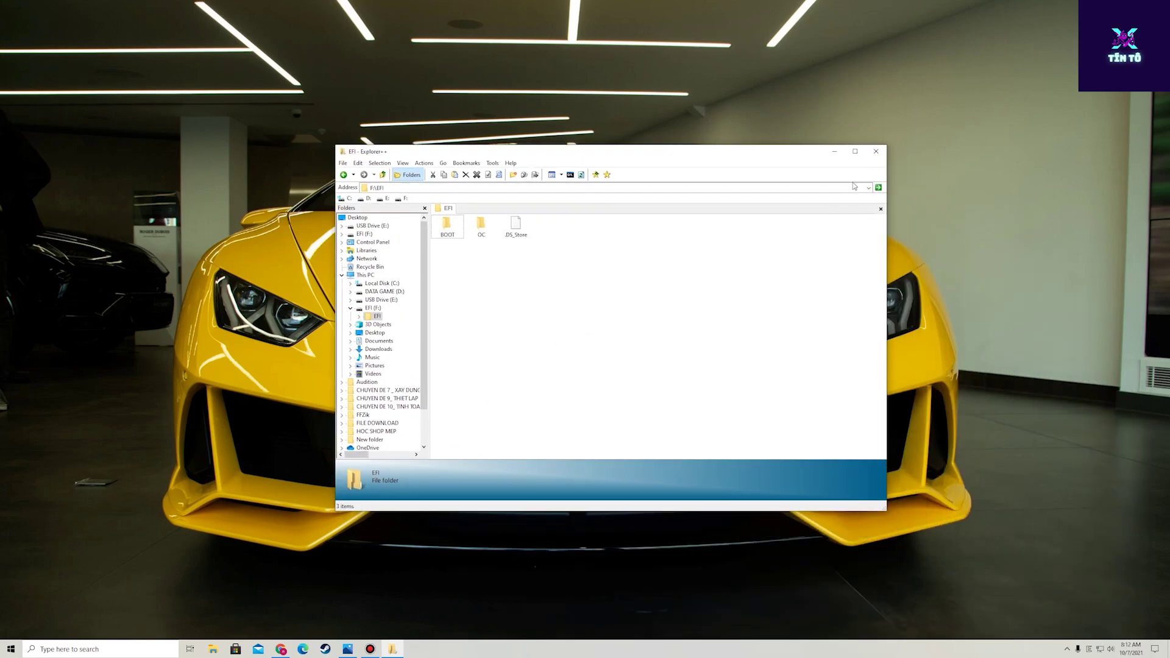
{"action": "left_click", "coordinate": [872, 156]}
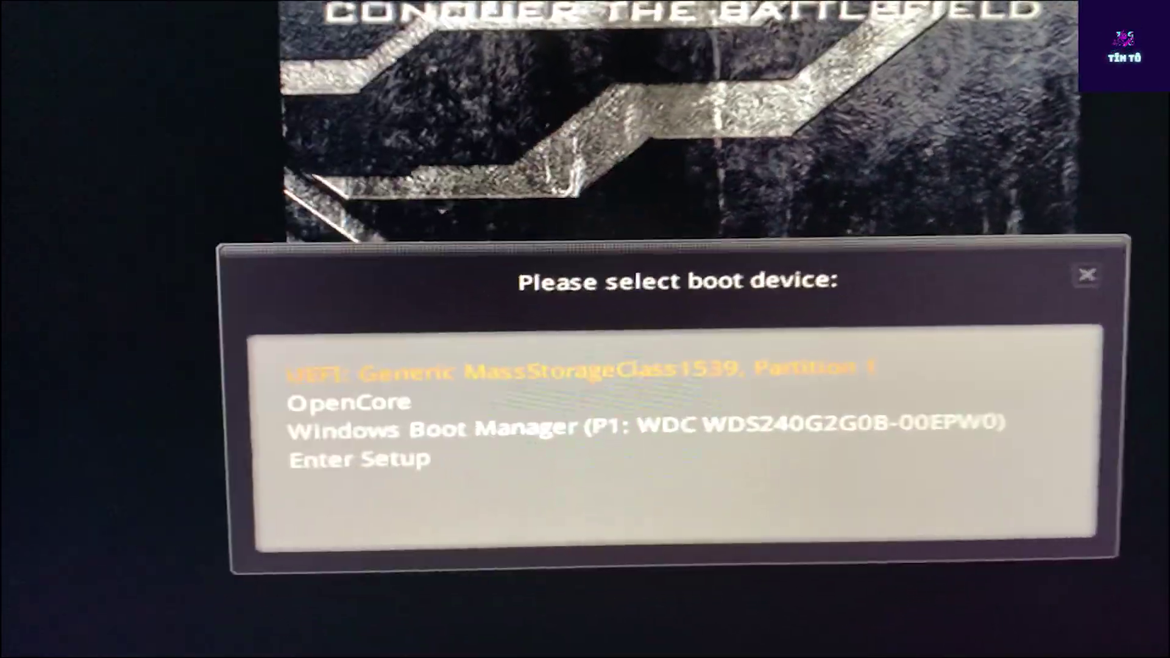
Choose Enter Setup in the boot device selection to enter the BIOS.
{"action": "key", "text": "Down"}
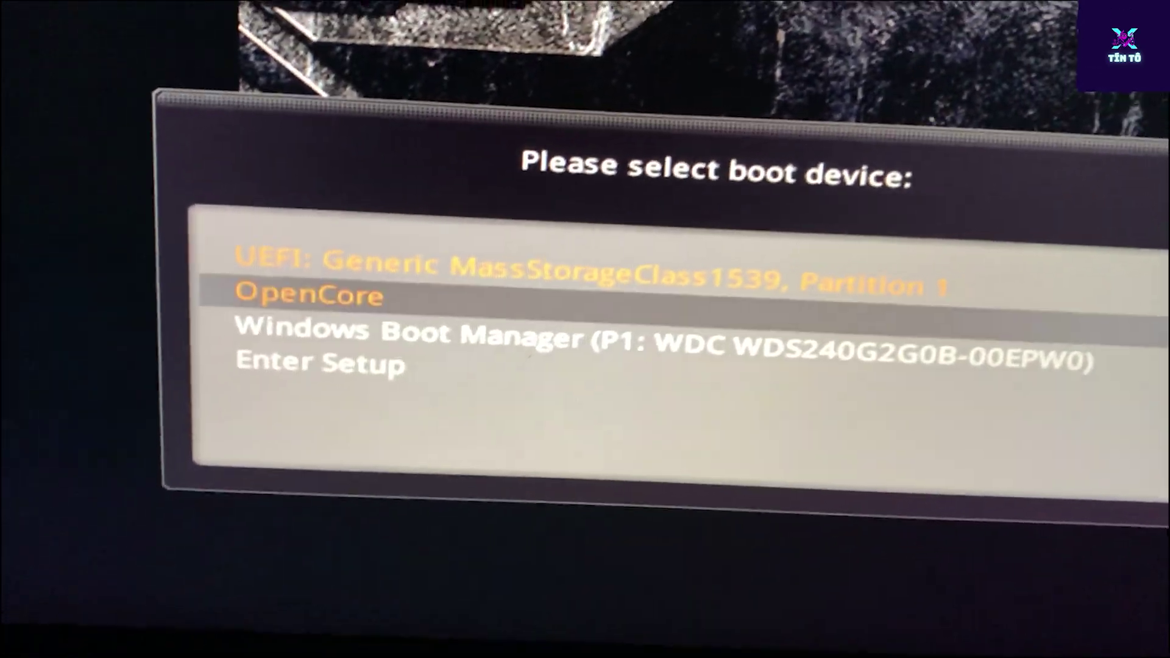
{"action": "key", "text": "Down"}
{"action": "key", "text": "Down"}
{"action": "key", "text": "Return"}
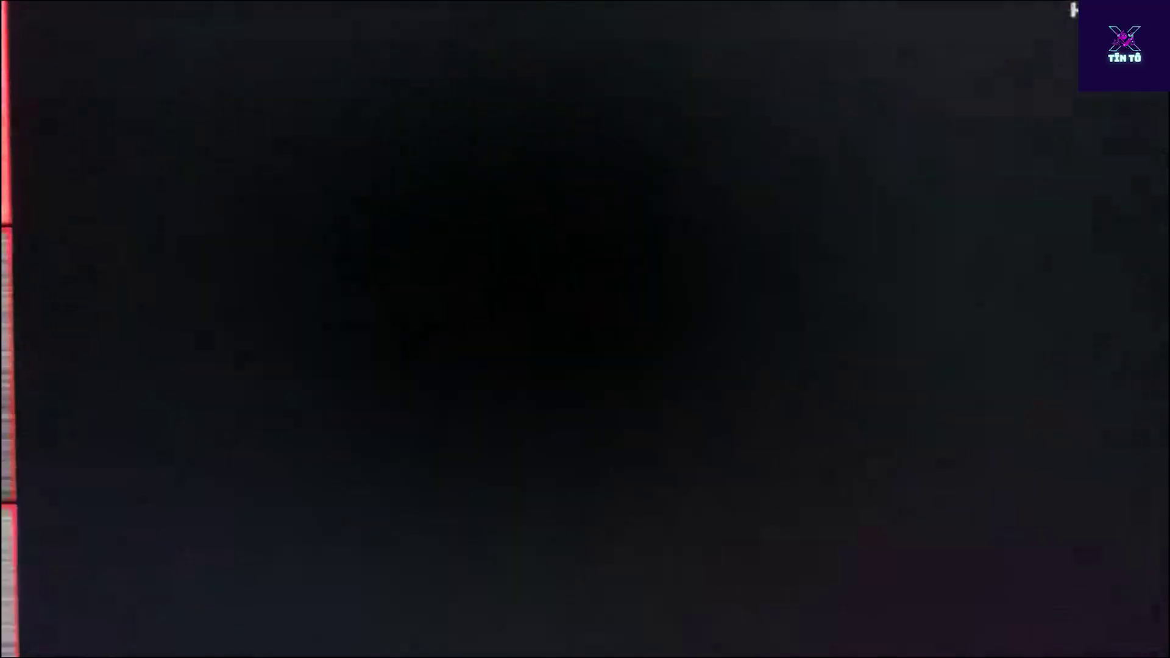
Examine the System Status page and the Advanced settings in the BIOS, including Integrated Peripherals.
{"action": "key", "text": "Return"}
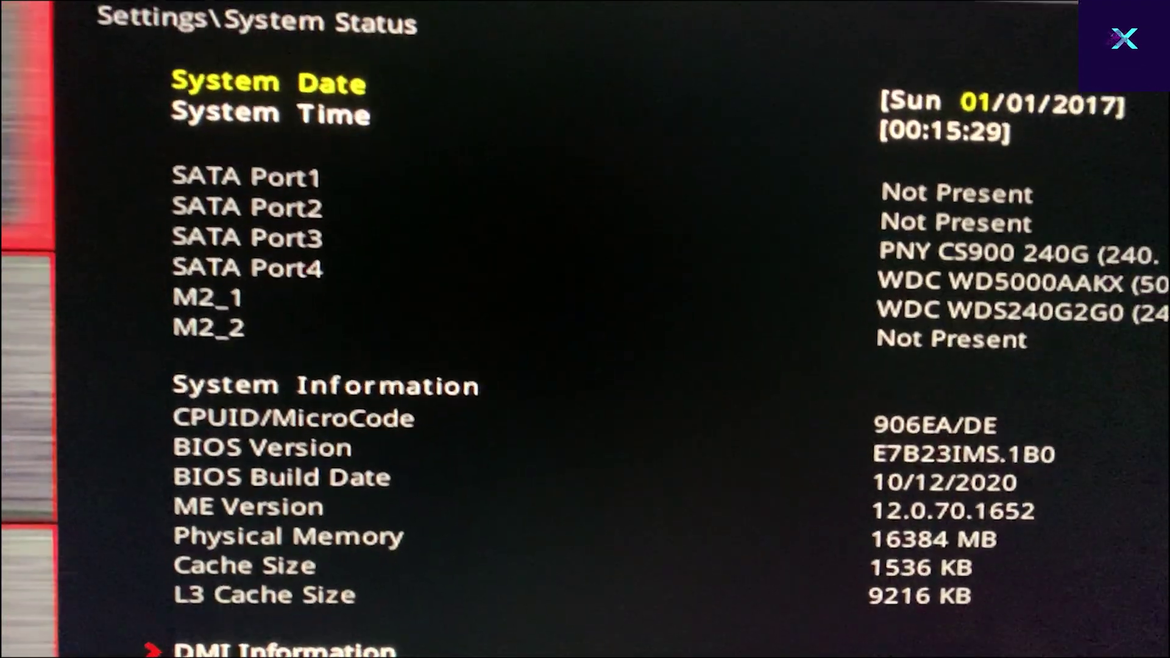
{"action": "key", "text": "Escape"}
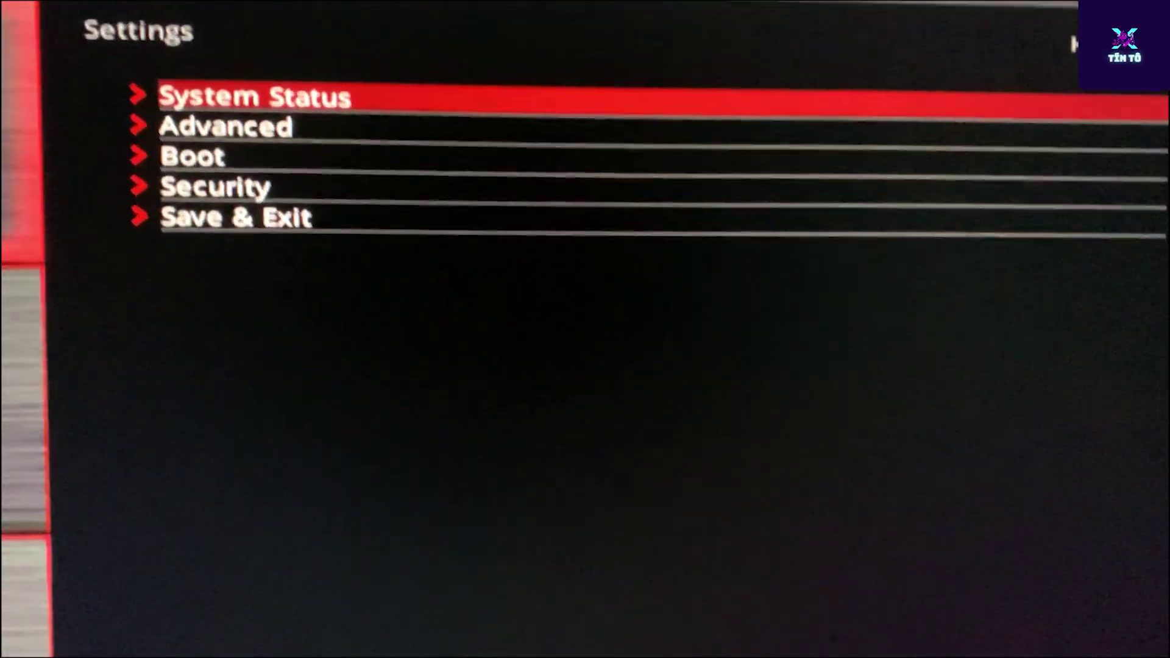
{"action": "key", "text": "Down"}
{"action": "key", "text": "Return"}
{"action": "key", "text": "Down"}
{"action": "key", "text": "Return"}
{"action": "key", "text": "Escape"}
{"action": "key", "text": "Up"}
{"action": "key", "text": "Return"}
{"action": "key", "text": "Down"}
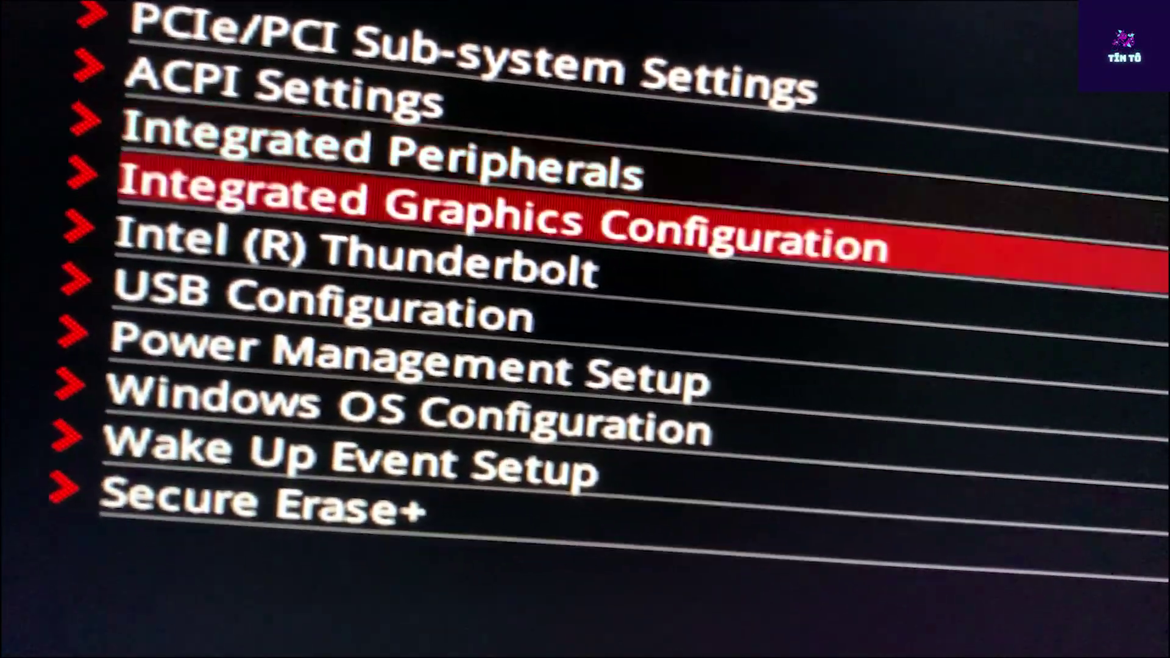
{"action": "key", "text": "Return"}
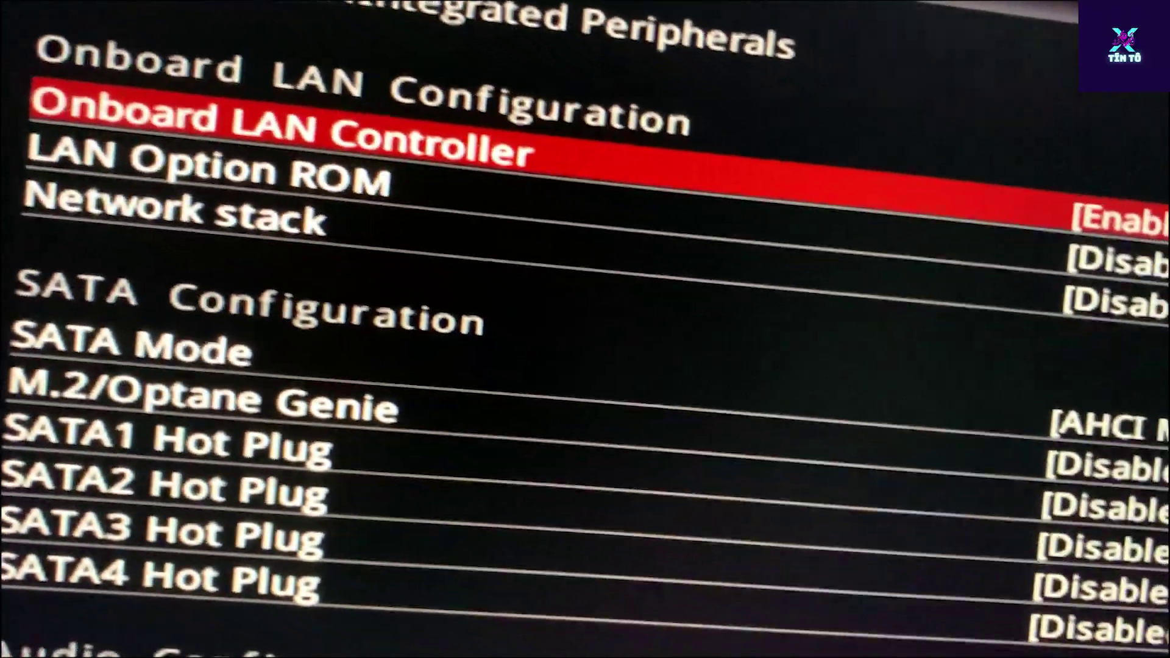
{"action": "key", "text": "Escape"}
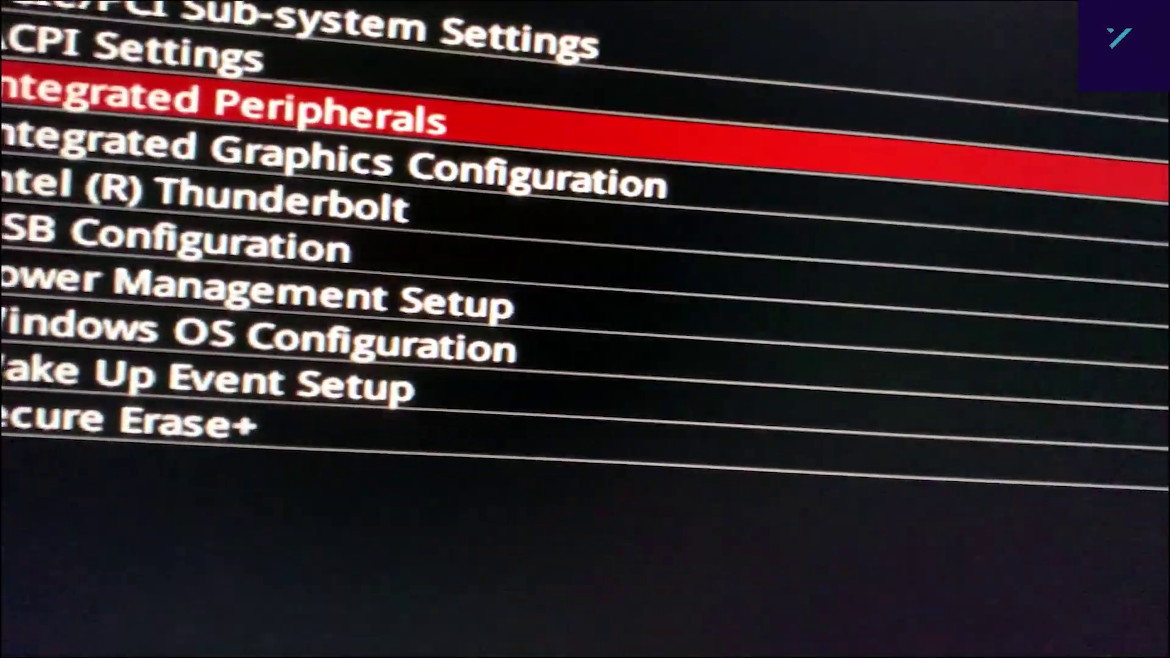
Choose IGD as the Initiate Graphic Adapter in the Integrated Graphics Configuration.
{"action": "key", "text": "Down"}
{"action": "key", "text": "Return"}
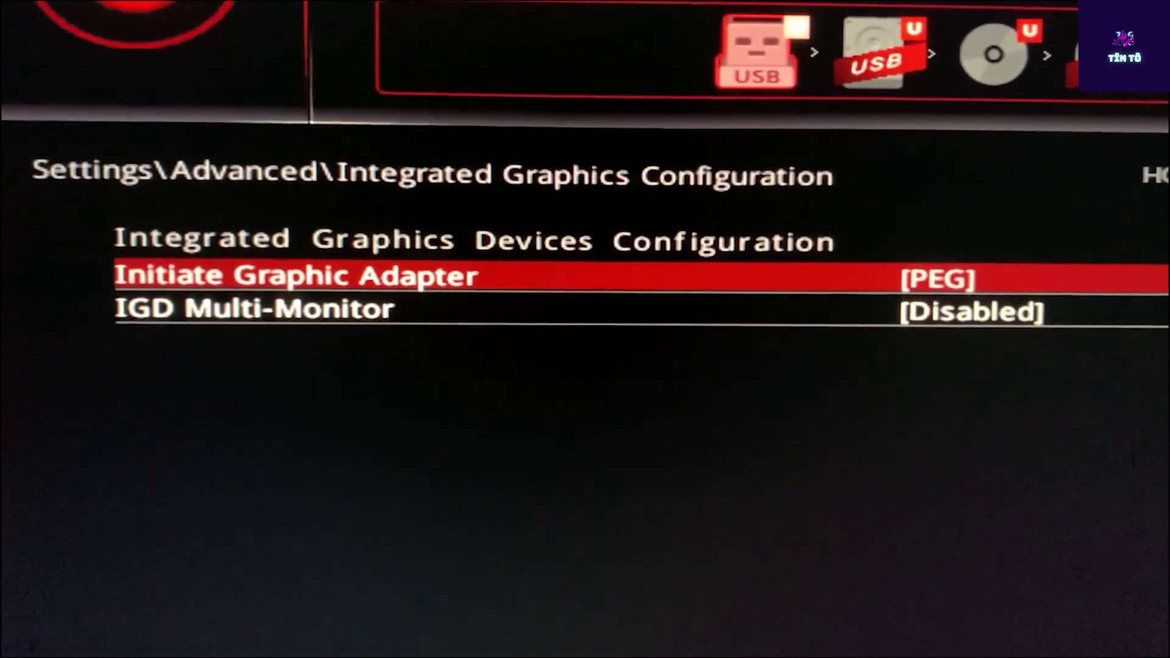
{"action": "key", "text": "Return"}
{"action": "key", "text": "Down"}
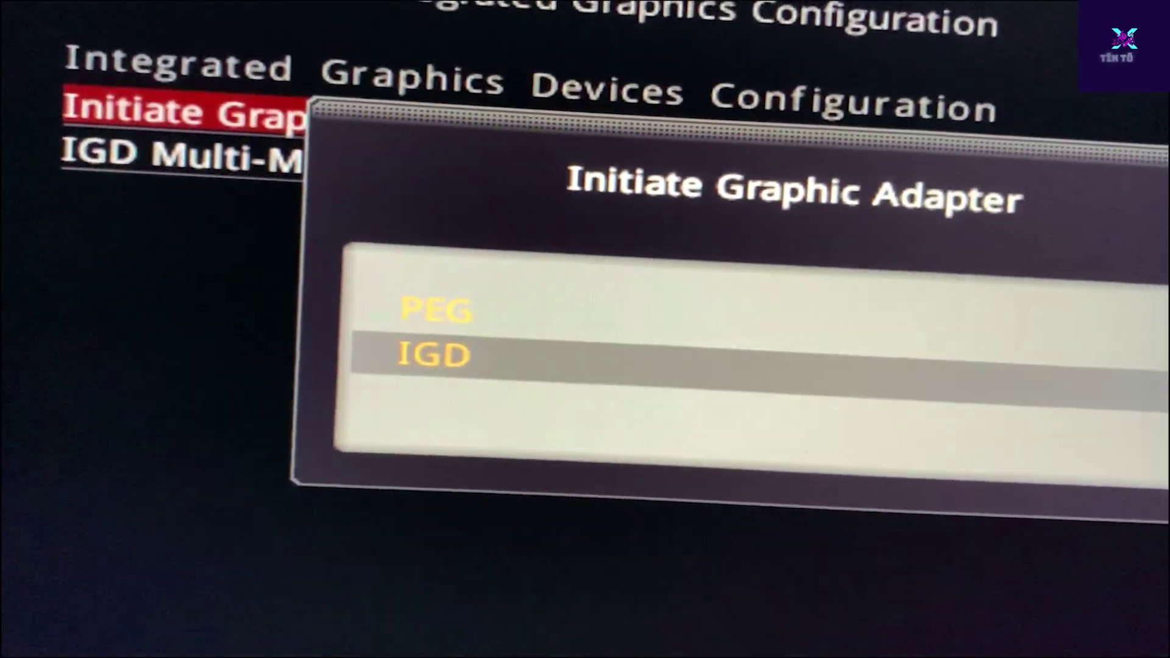